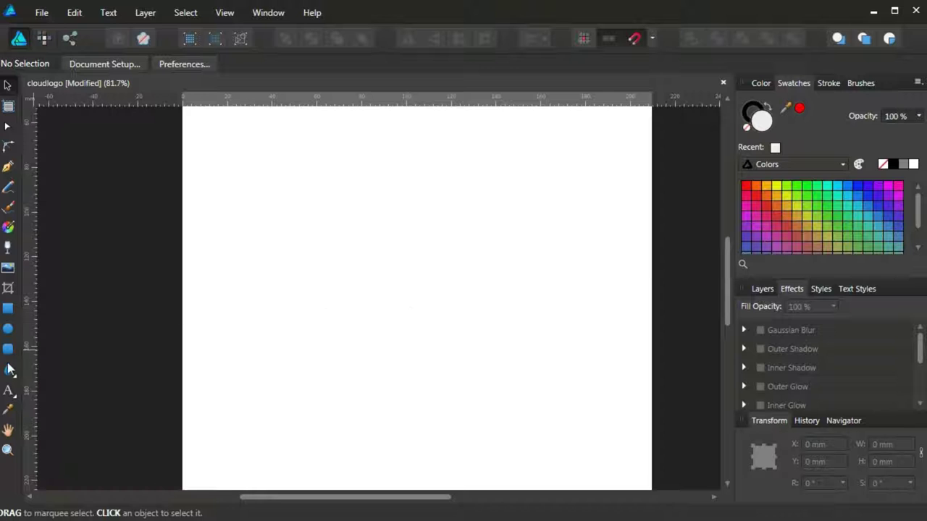
Draw a tear shape, rotate it -90° onto its side and move its tail to the bottom-right
click(7, 371)
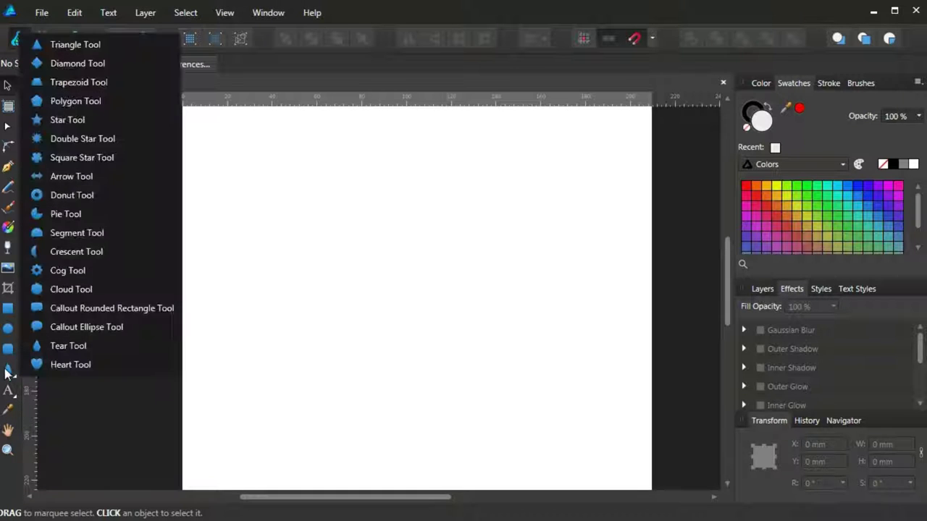
click(61, 347)
mouse_move(345, 227)
mouse_down()
mouse_move(459, 397)
mouse_move(472, 398)
mouse_up()
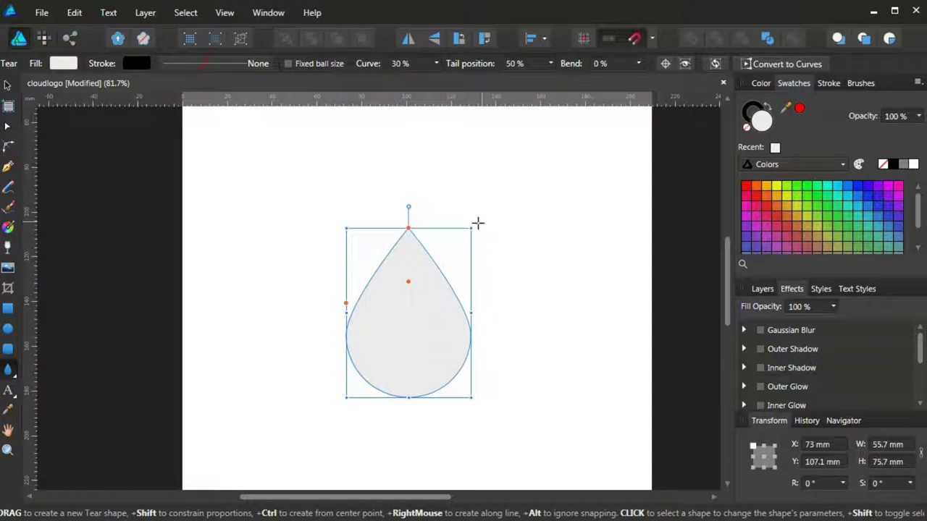
drag(476, 224, 477, 376)
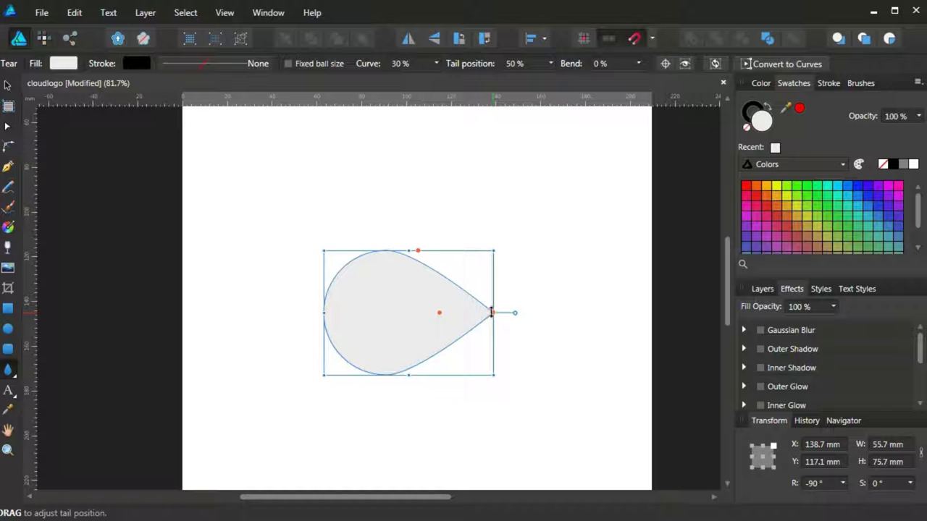
drag(491, 312, 493, 372)
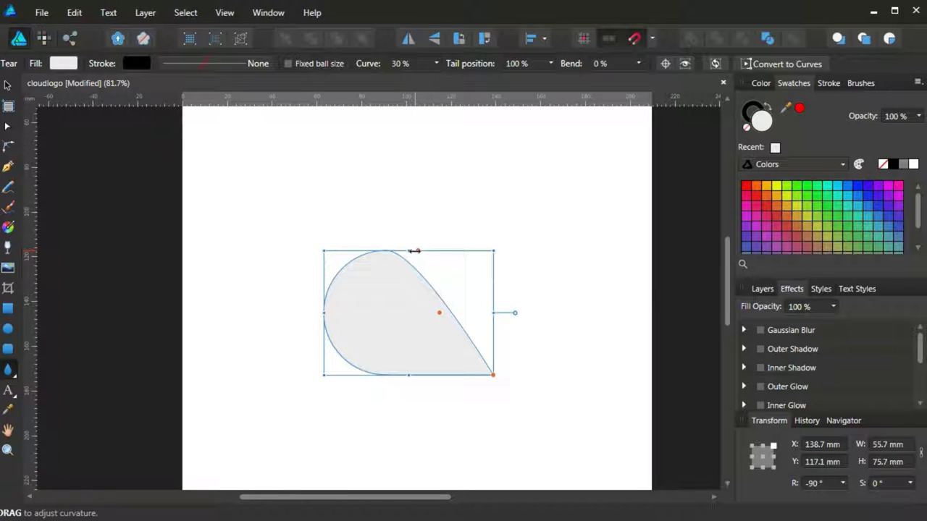
Reduce the tear's height and set its Bend to 100% and Curve to 78%
drag(409, 251, 409, 276)
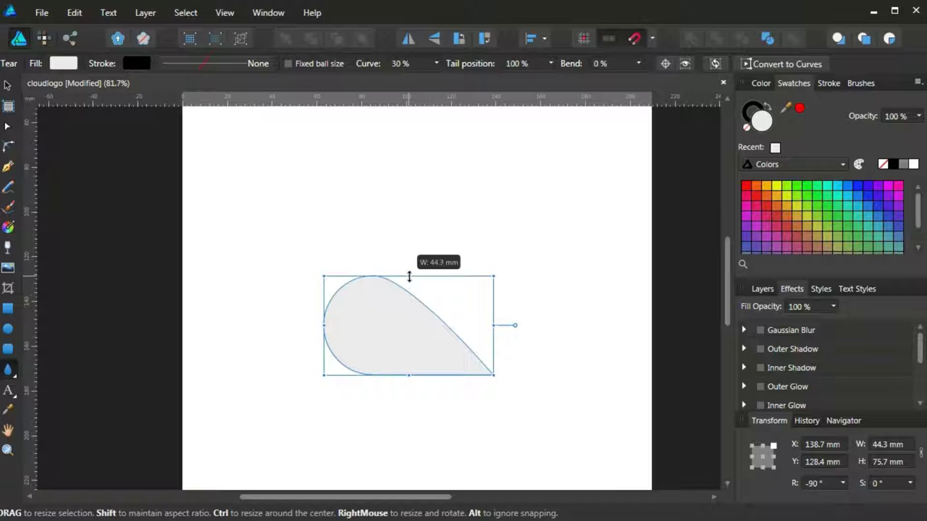
drag(434, 327, 424, 334)
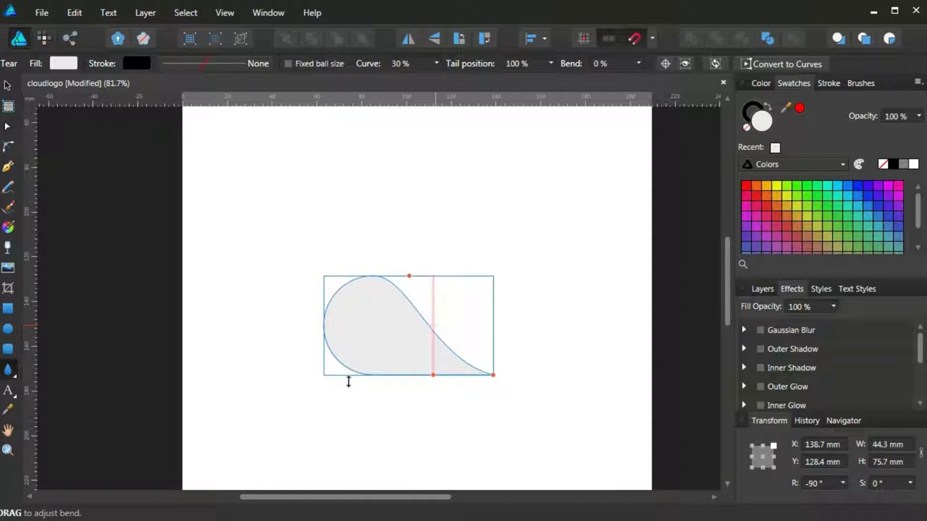
drag(348, 381, 369, 377)
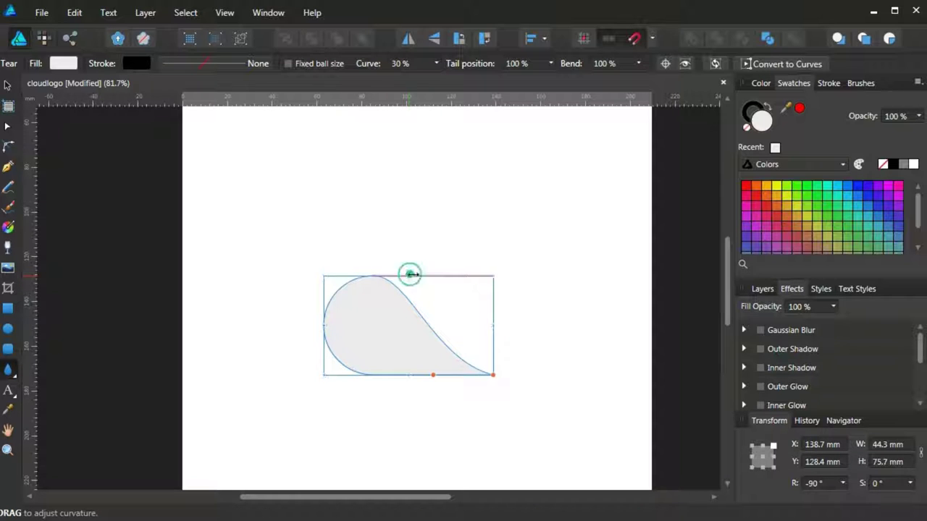
drag(409, 273, 429, 275)
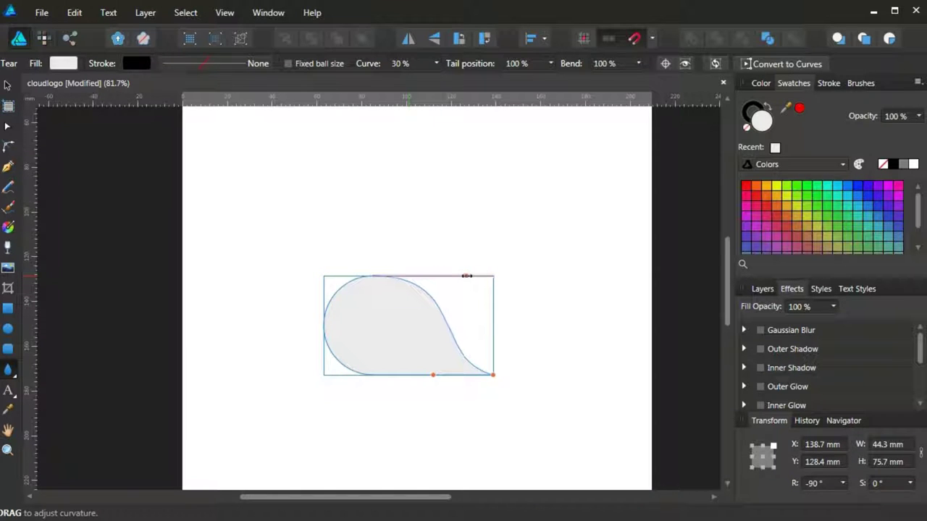
drag(467, 276, 467, 275)
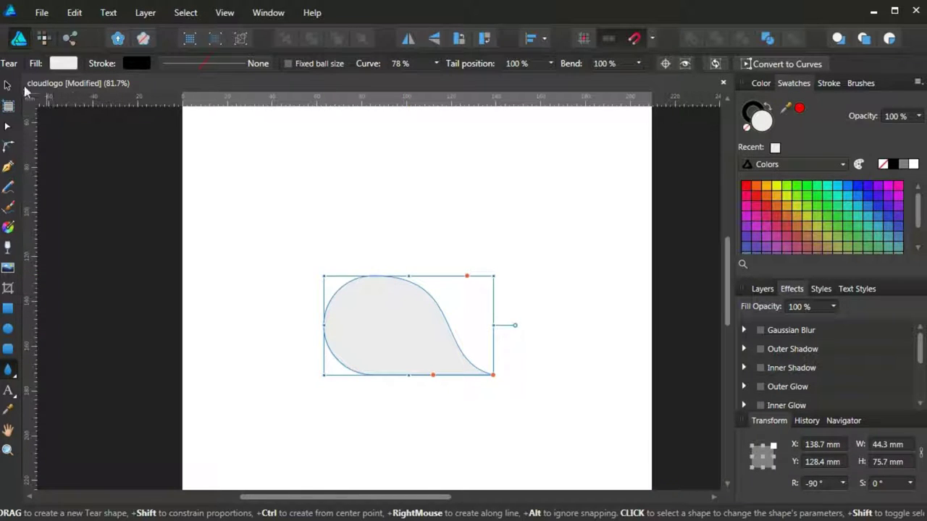
Move the tear to the left of the page and fill it slate grey-blue
click(7, 85)
drag(400, 344, 317, 341)
click(502, 333)
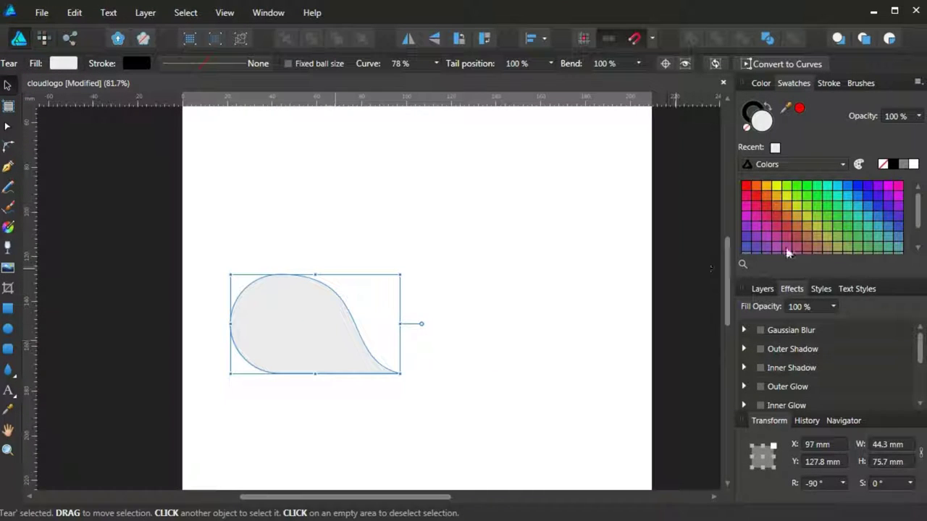
drag(920, 208, 918, 226)
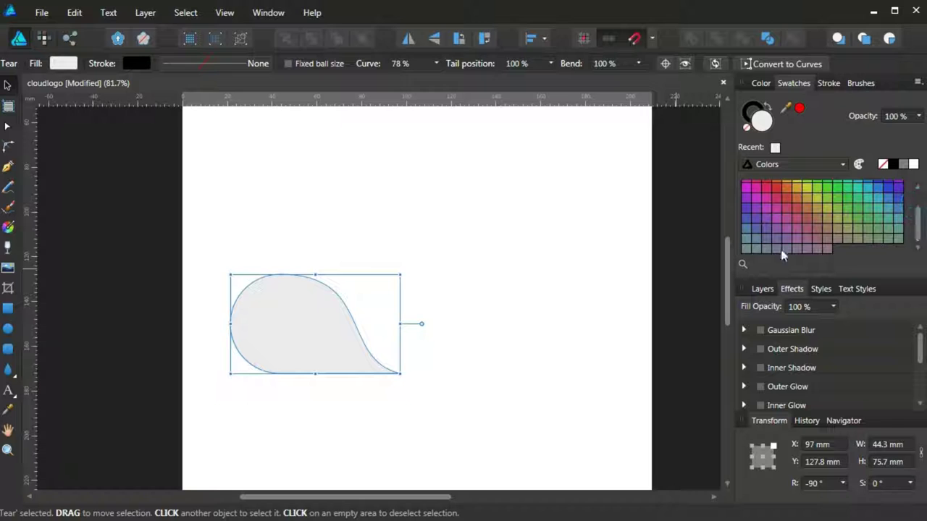
click(755, 251)
click(478, 305)
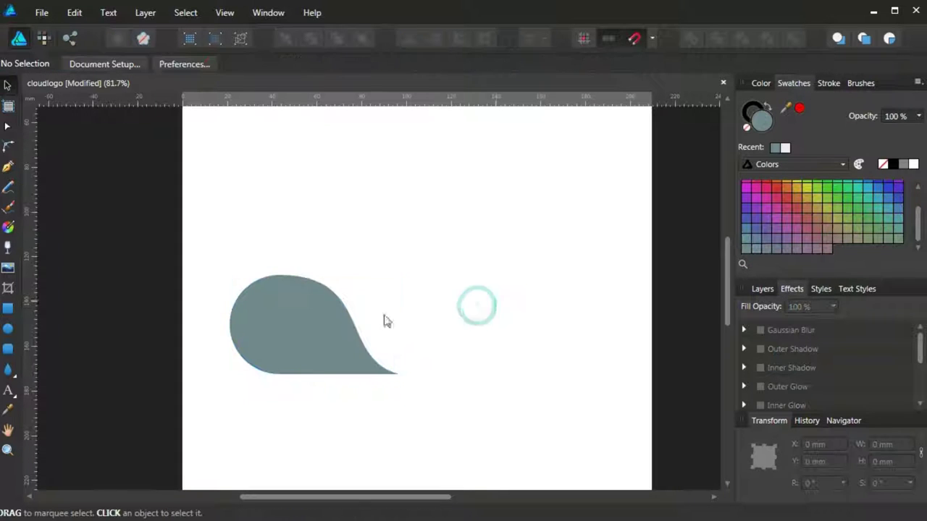
click(309, 328)
Paste a purple copy of the tear, shifted right to X 109.6 mm
right_click(307, 314)
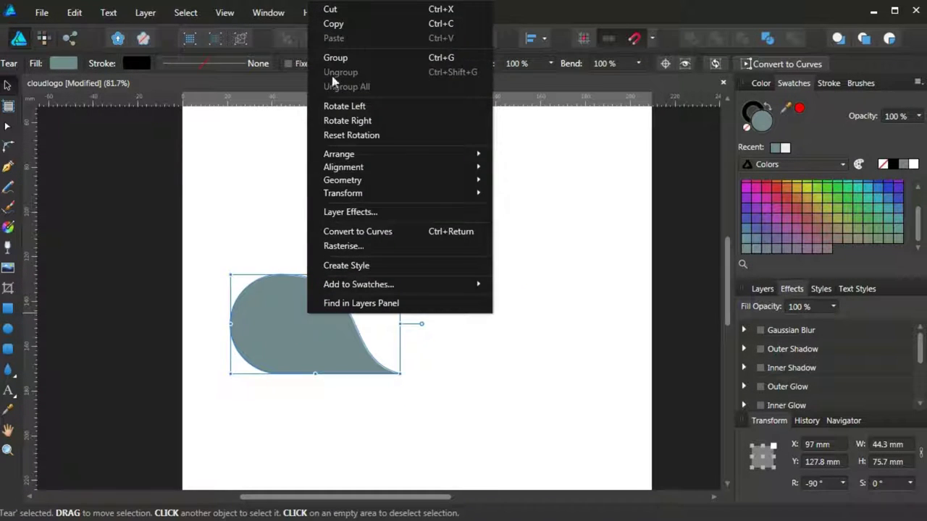
click(341, 25)
click(468, 230)
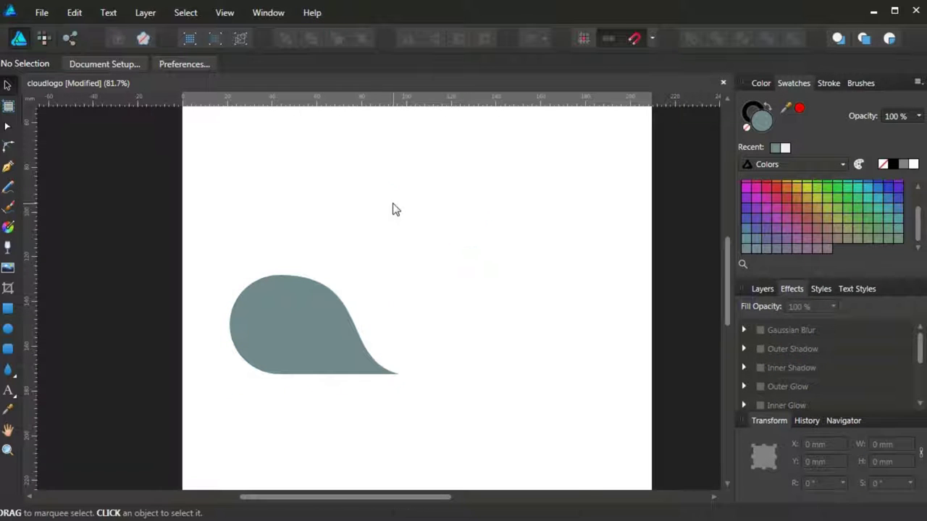
right_click(393, 205)
click(427, 243)
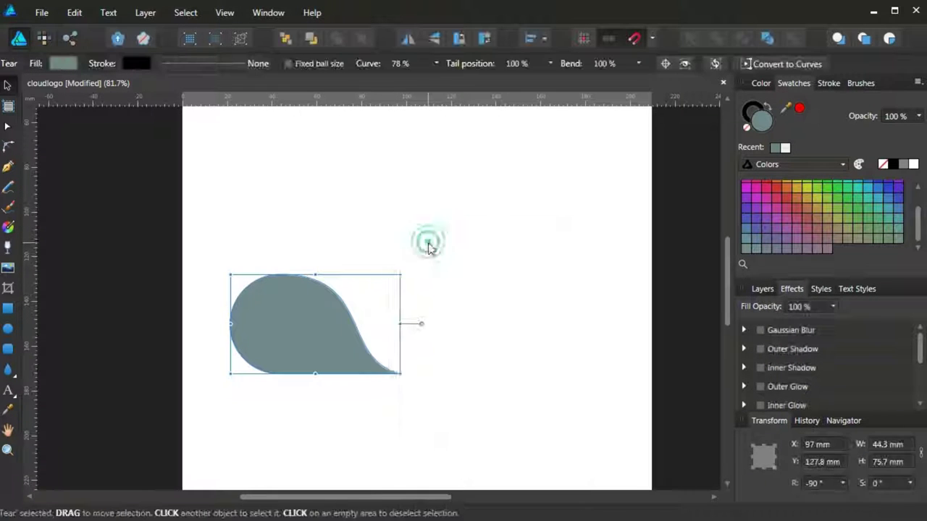
click(757, 224)
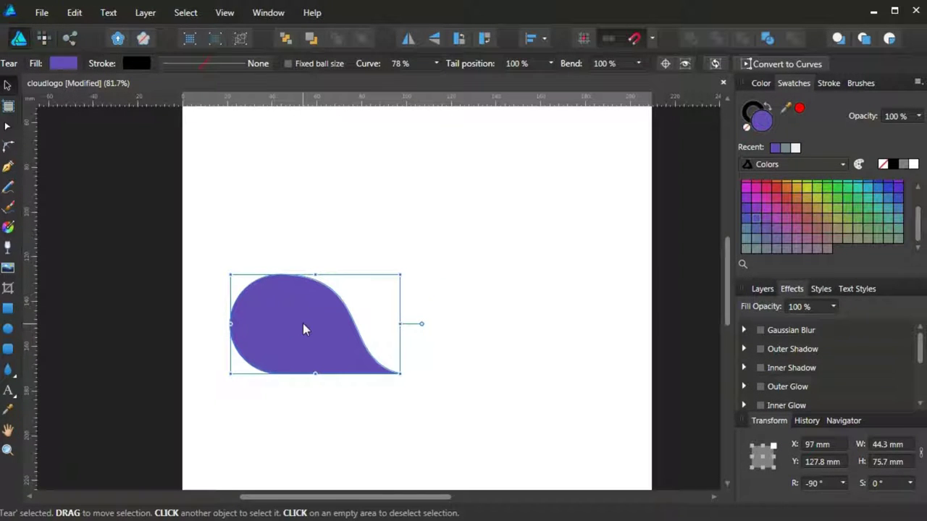
drag(303, 323, 331, 323)
Send the purple tear behind the grey-blue tear with Arrange > Move To Back
right_click(330, 323)
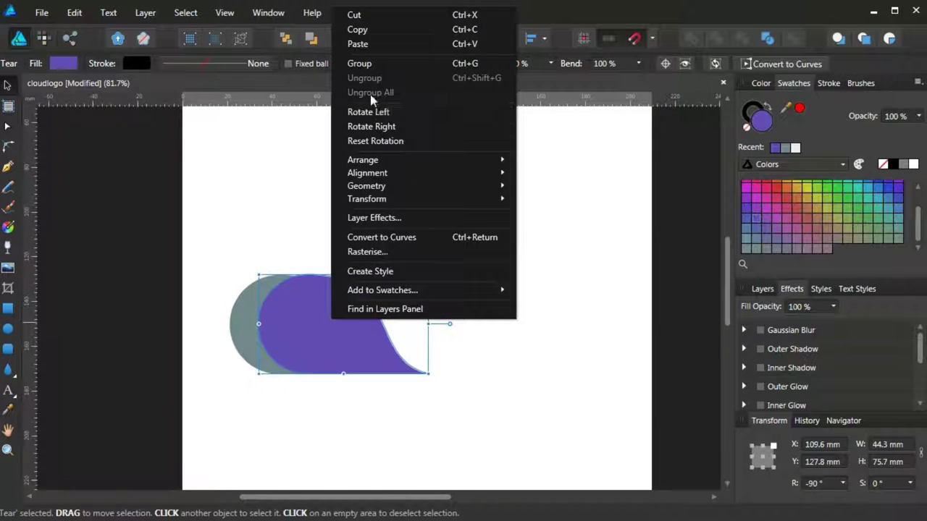
click(433, 163)
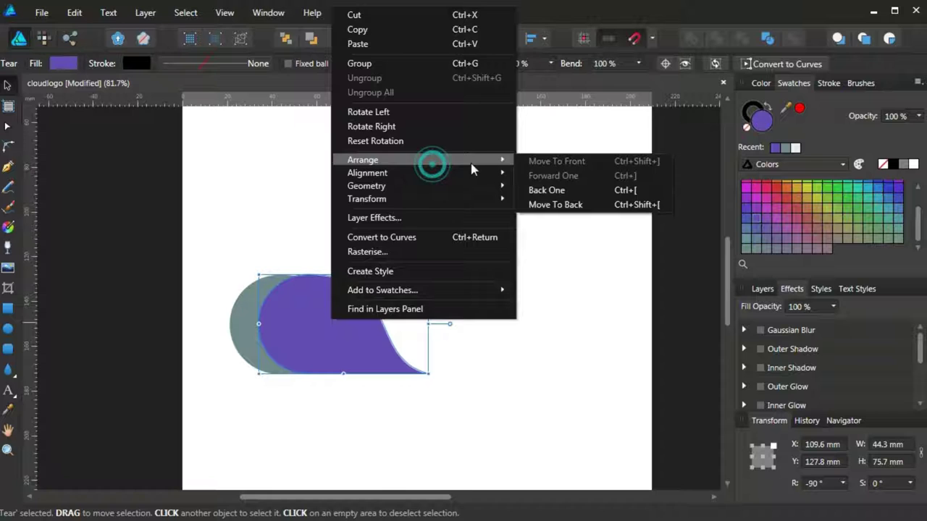
click(556, 204)
Enlarge the purple tear to 63.8 × 94.2 mm so it rises above the grey tear
drag(344, 273, 345, 249)
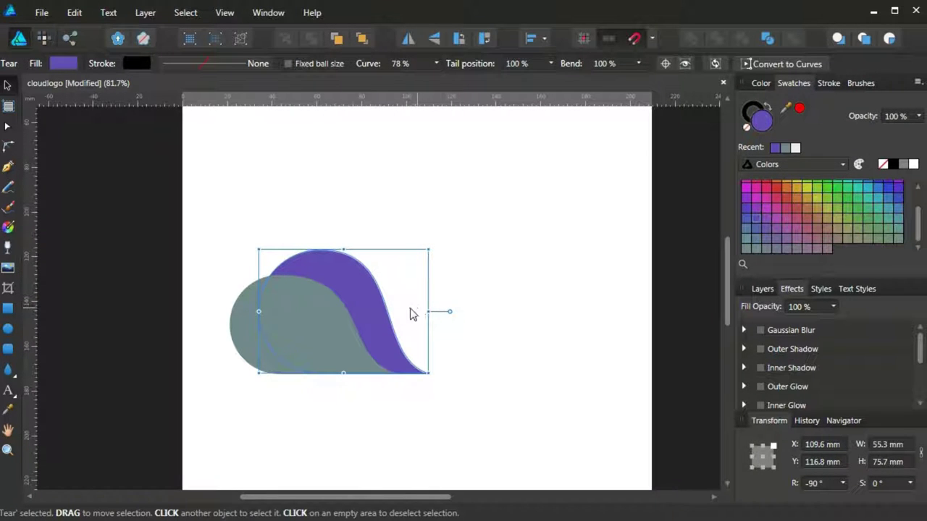
drag(428, 312, 479, 311)
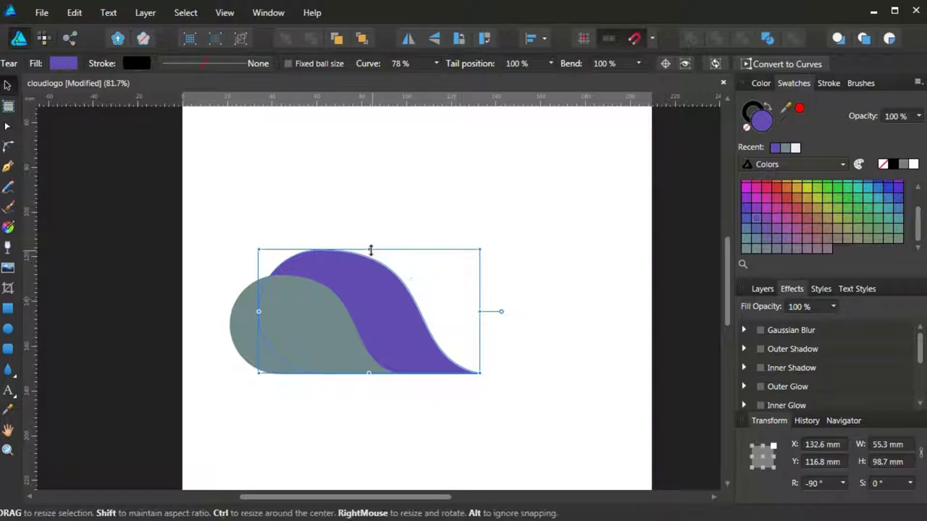
drag(370, 249, 371, 230)
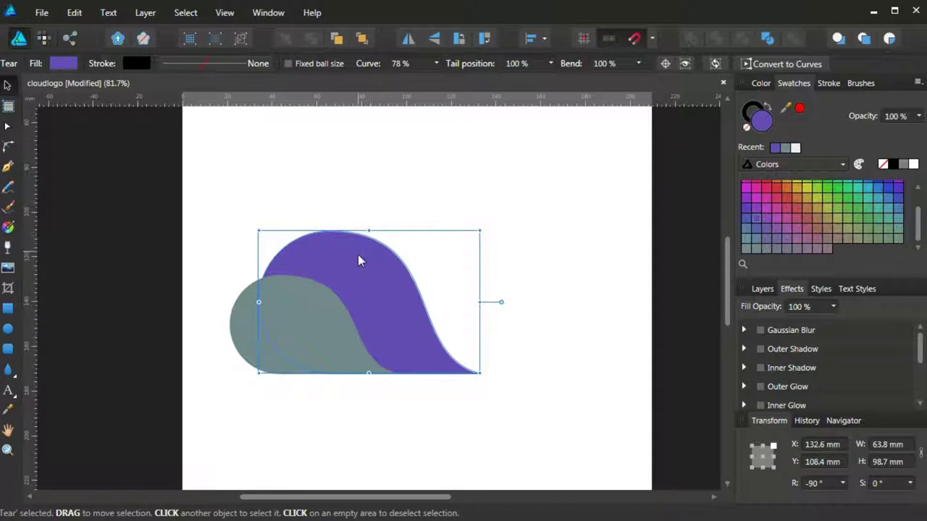
mouse_move(258, 302)
mouse_down()
mouse_move(280, 302)
mouse_move(269, 302)
mouse_up()
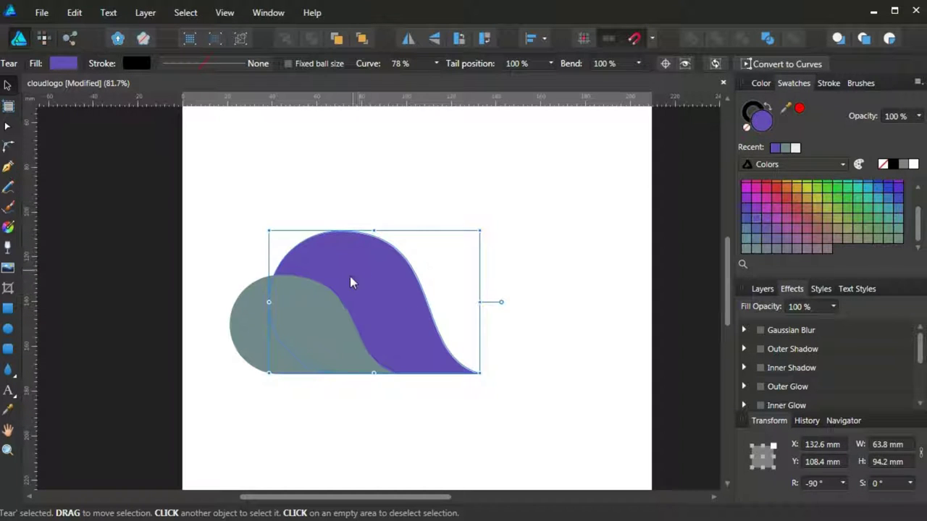
Paste another copy of the grey-blue tear
click(262, 348)
right_click(293, 326)
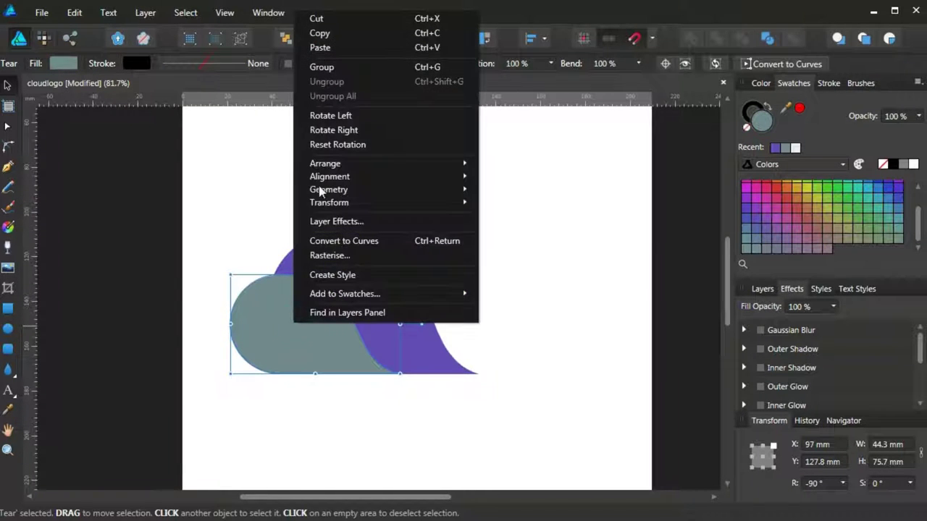
mouse_move(325, 164)
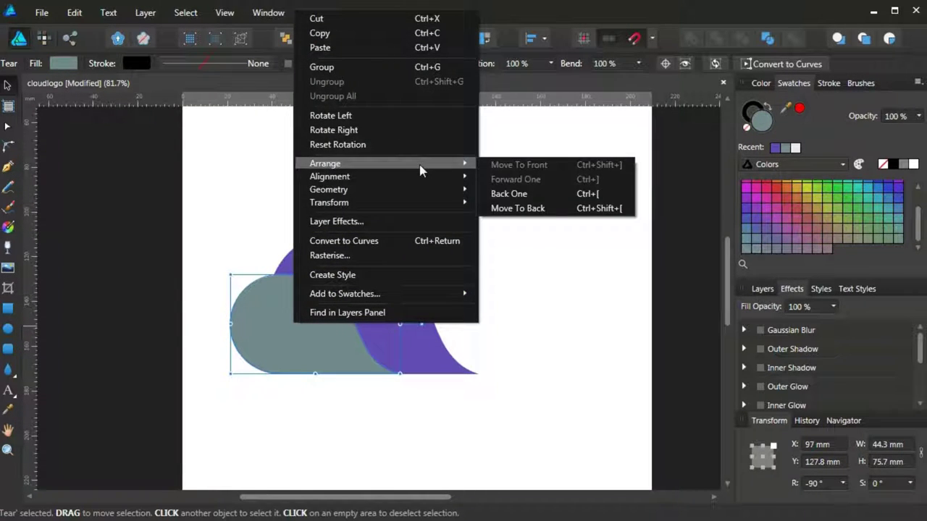
click(572, 344)
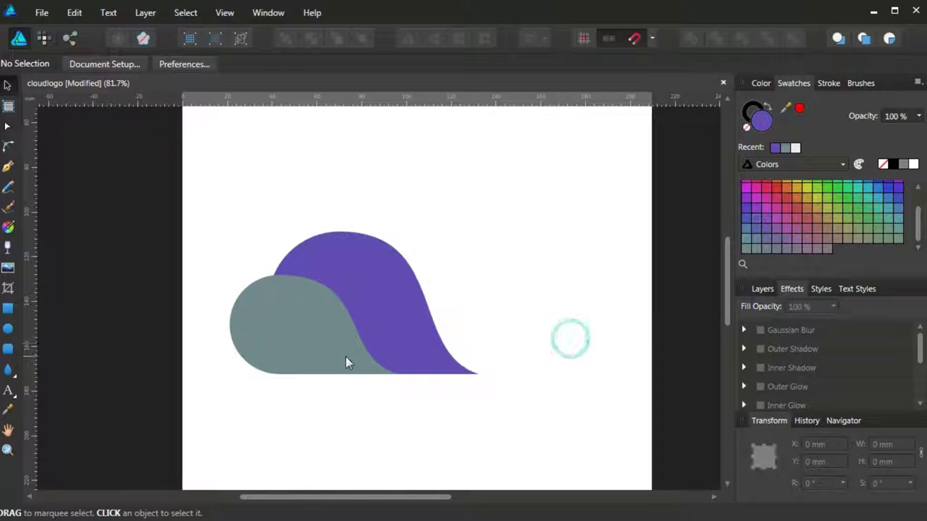
click(333, 354)
right_click(321, 346)
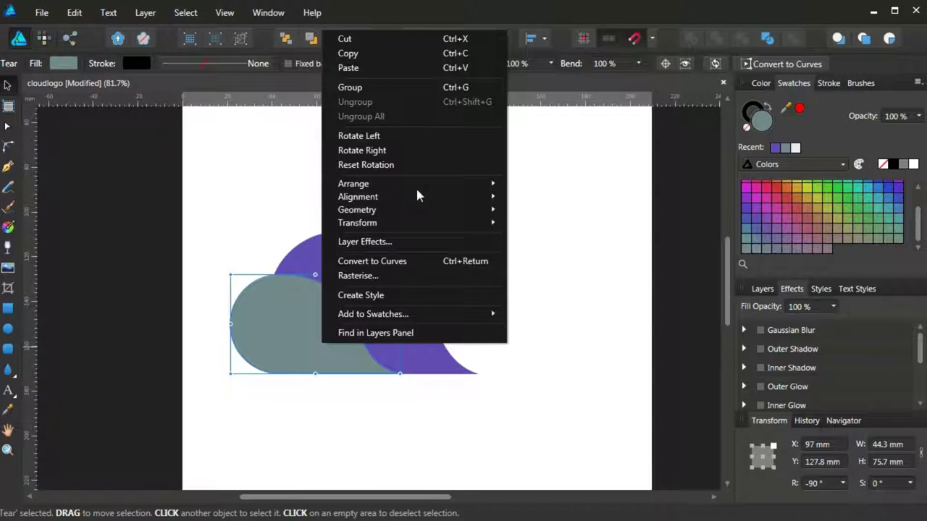
click(352, 69)
click(498, 283)
right_click(496, 231)
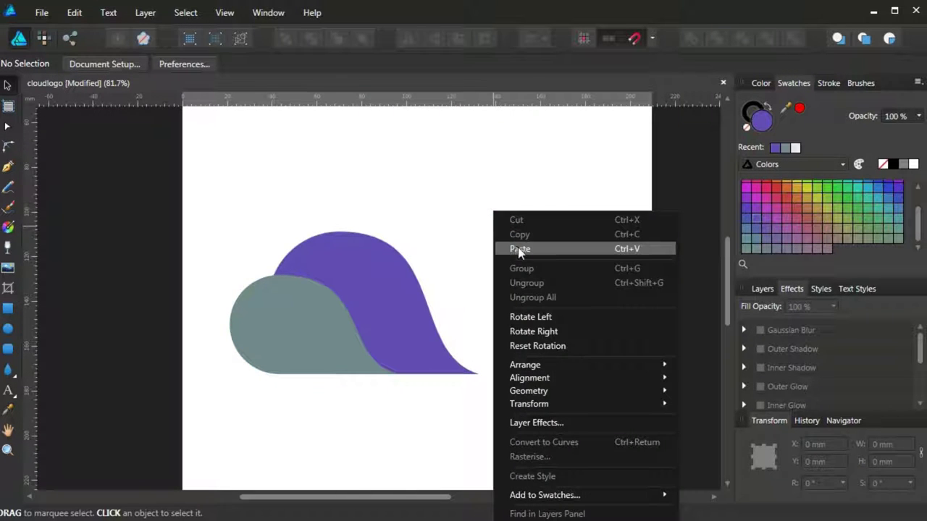
click(519, 249)
scroll(903, 233, up, 3)
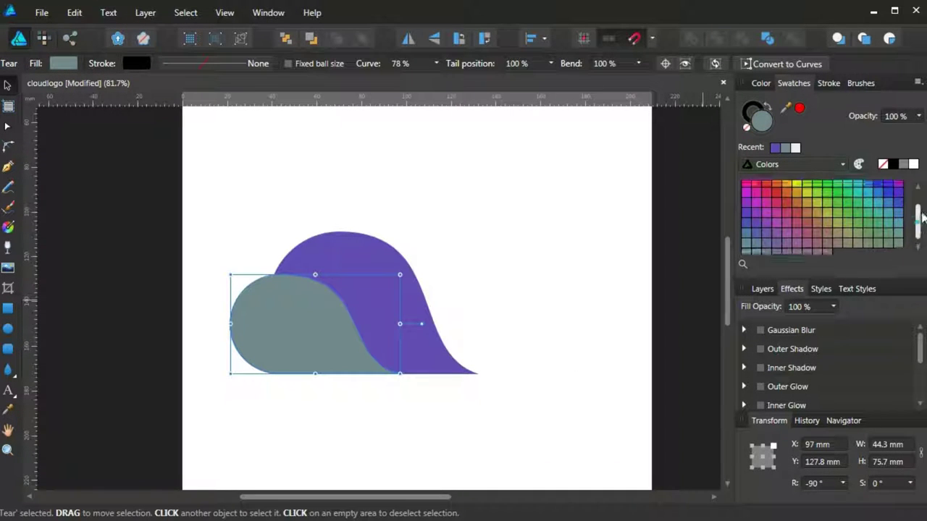
Darken the copy's fill to dark slate #3E4E51, then select the lighter grey tear
double_click(761, 124)
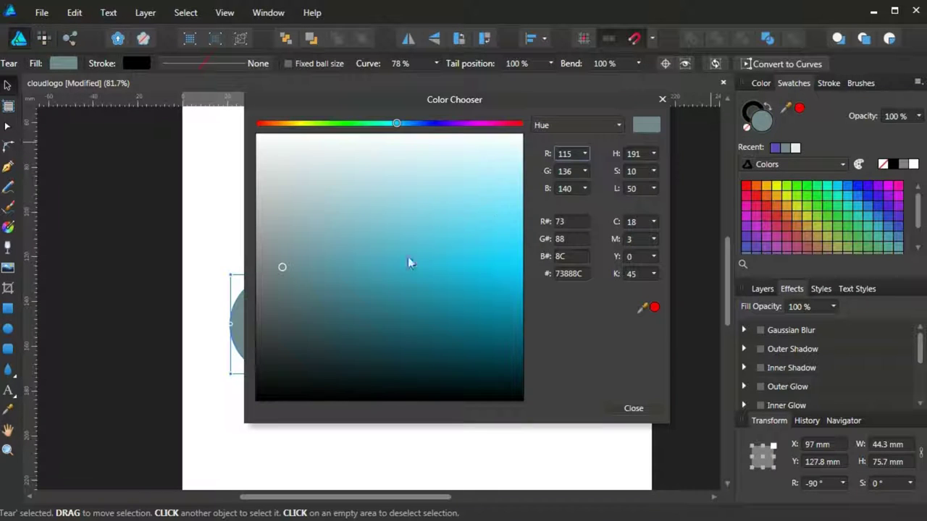
mouse_move(282, 269)
mouse_down()
mouse_move(292, 326)
mouse_move(325, 339)
mouse_up()
click(644, 408)
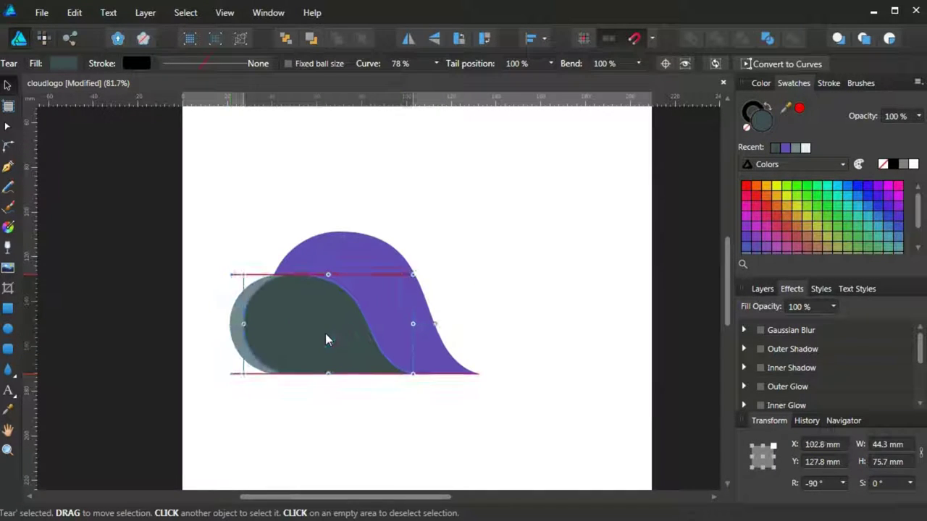
click(279, 413)
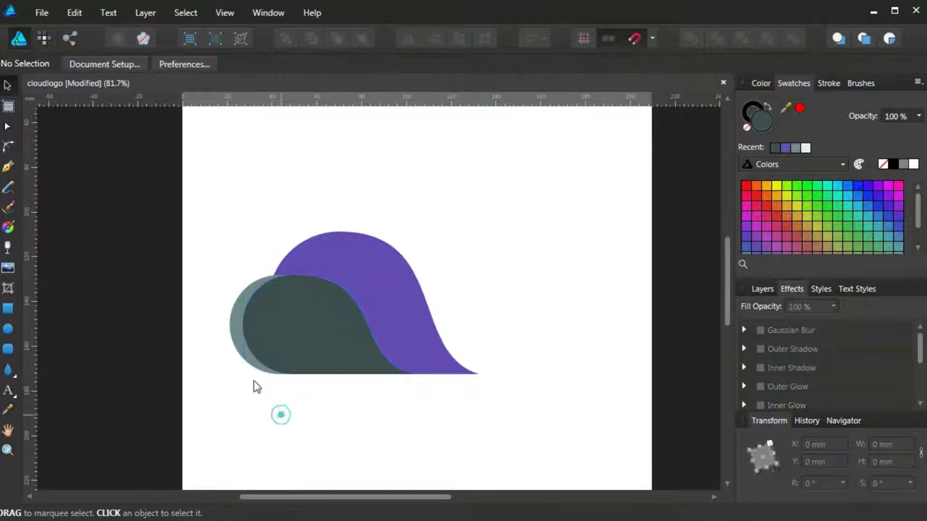
click(236, 339)
Bring the light grey tear to the front with Arrange > Move To Front
right_click(236, 339)
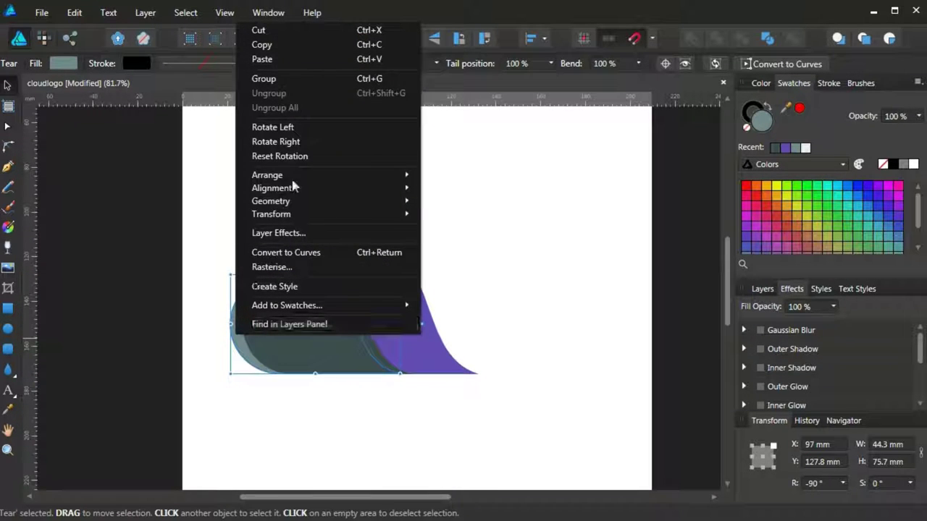
click(323, 176)
click(477, 176)
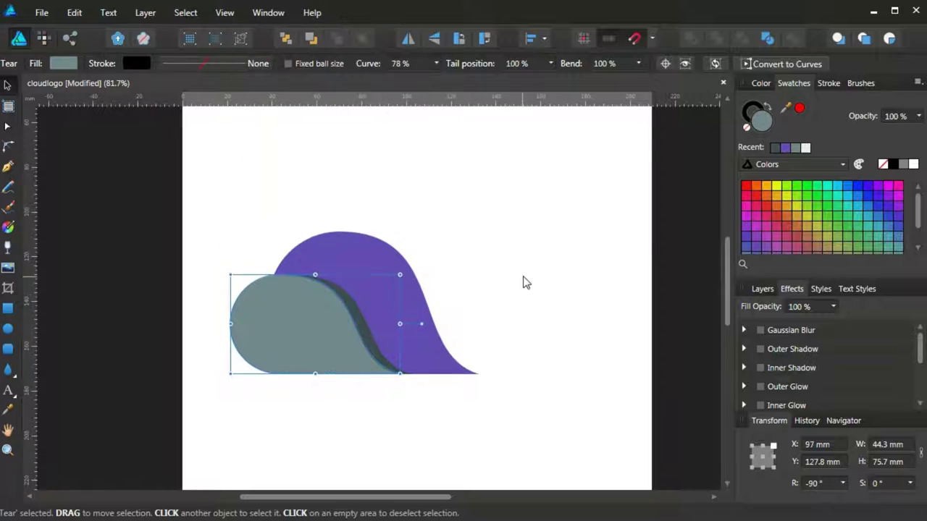
click(525, 275)
Paste a copy of the purple tear and shift it slightly right
click(409, 339)
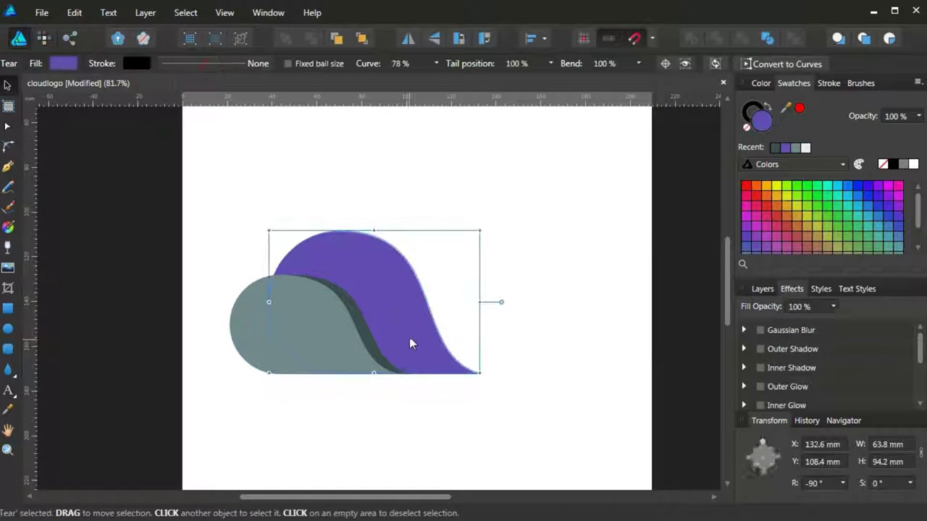
right_click(392, 289)
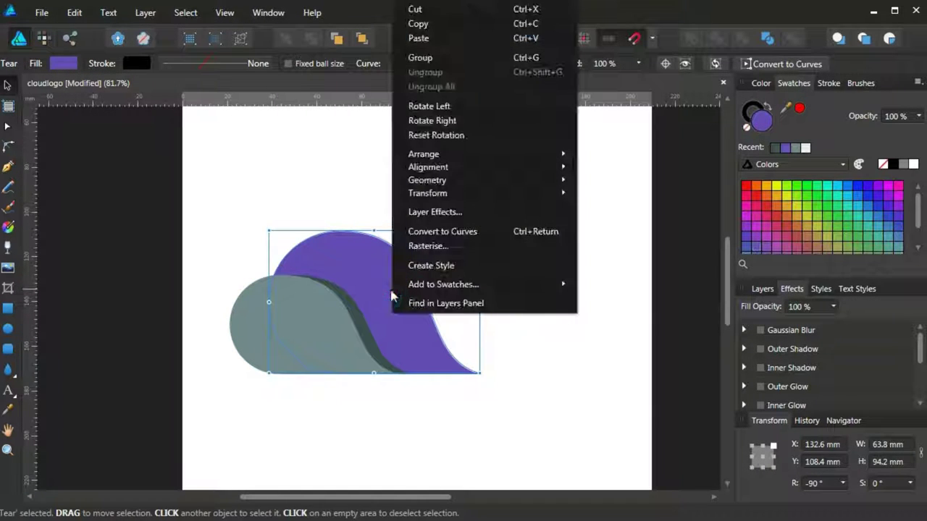
click(434, 24)
click(495, 217)
right_click(472, 212)
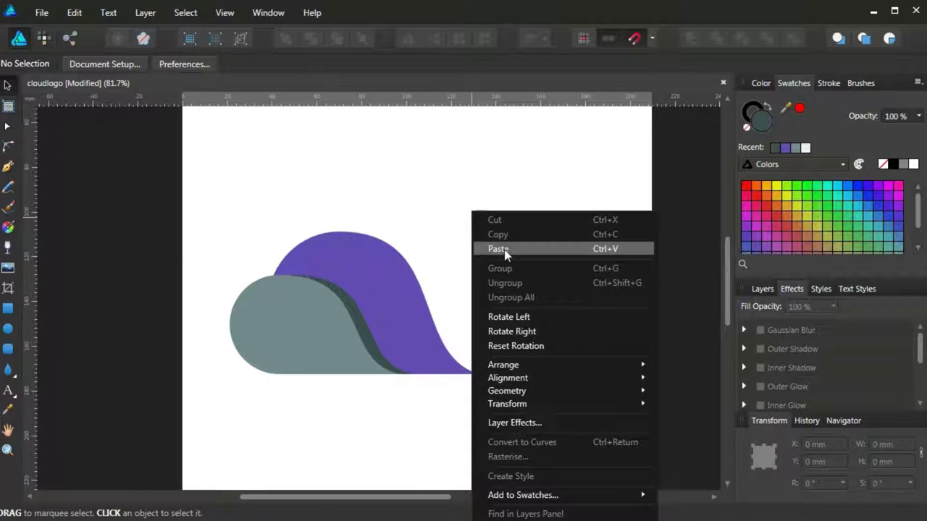
click(498, 246)
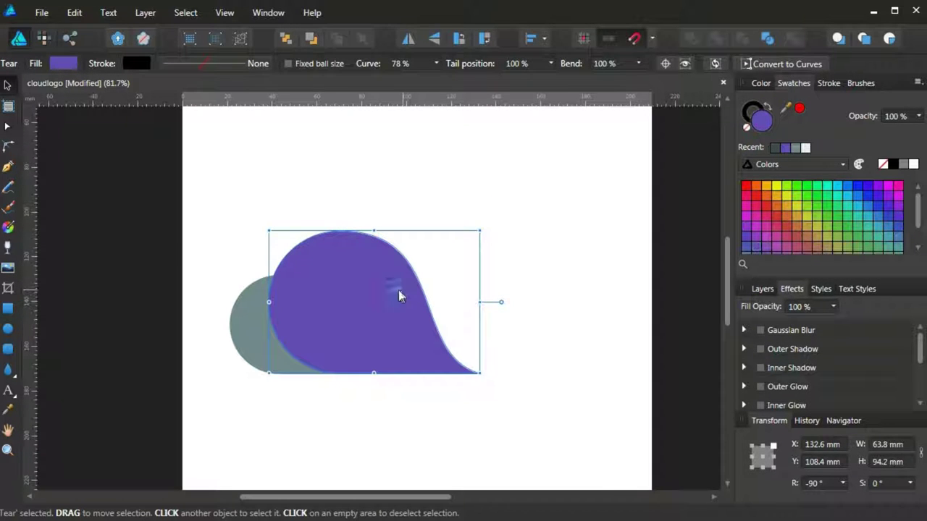
drag(404, 295, 417, 295)
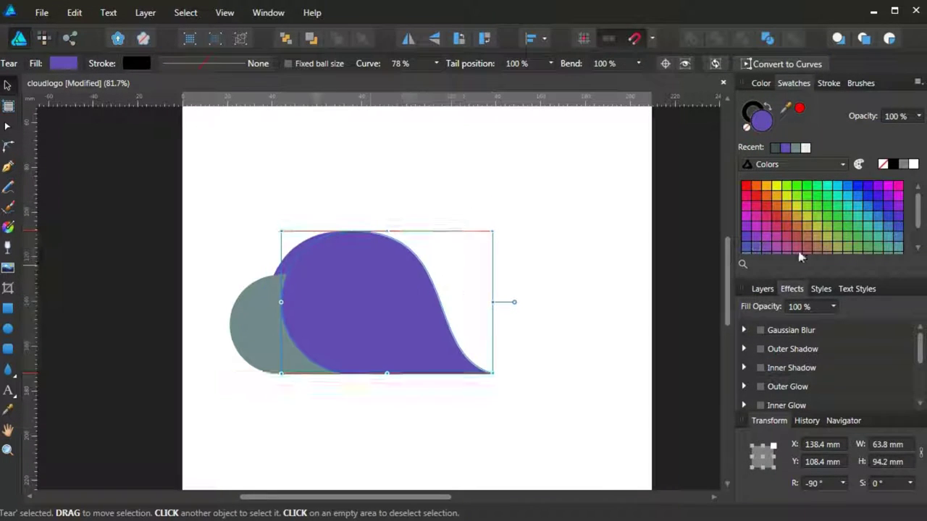
Darken the purple copy to #4A3A7E and move it back one, behind the purple tear
double_click(760, 120)
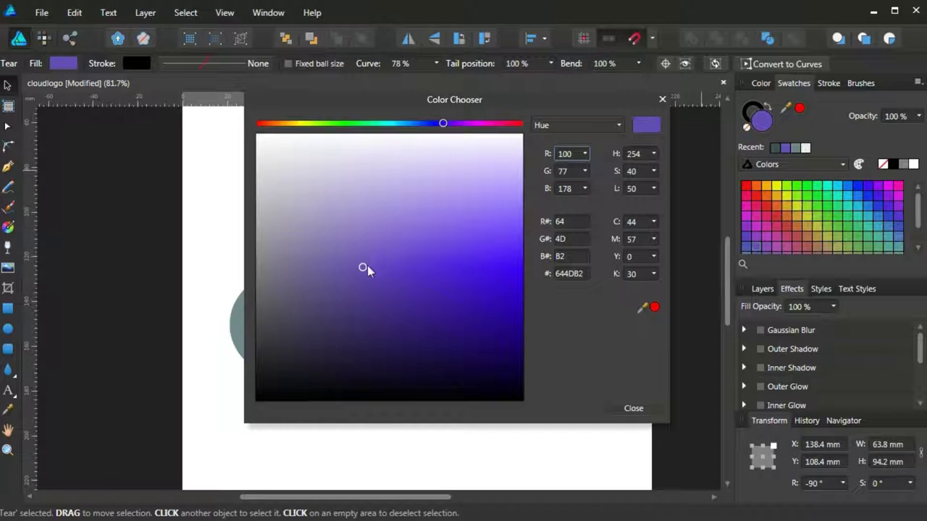
drag(365, 268, 353, 304)
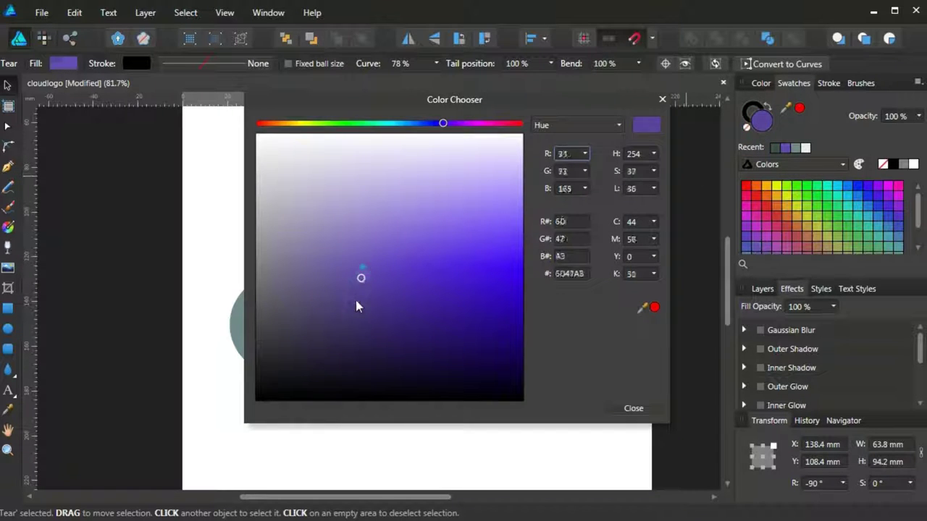
click(628, 411)
right_click(405, 307)
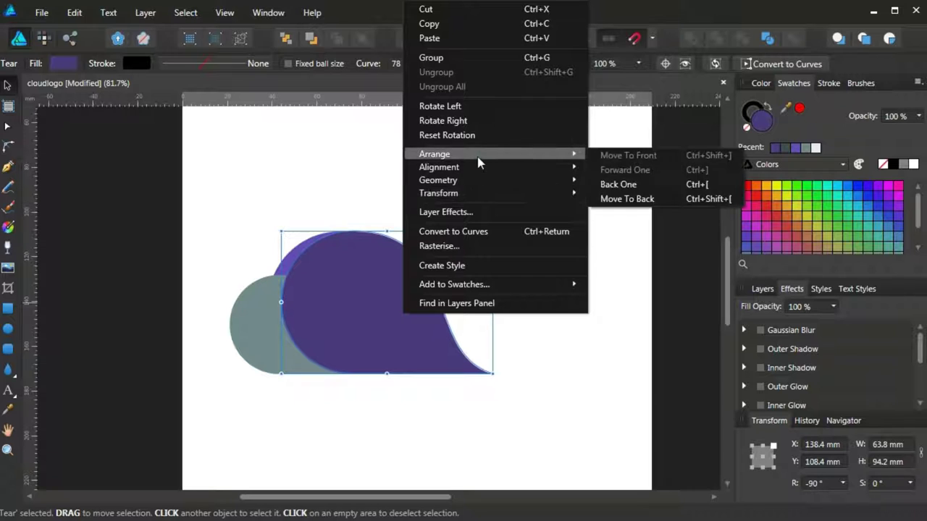
click(627, 198)
click(545, 269)
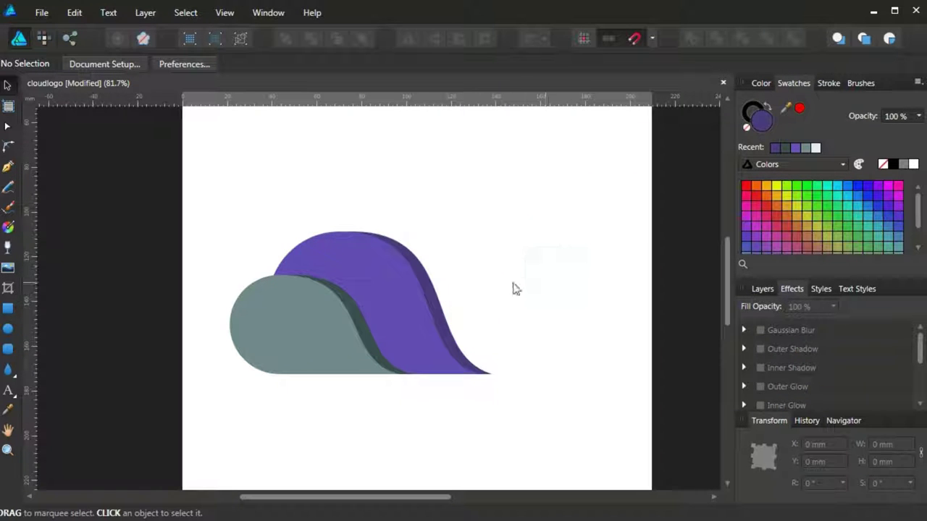
Paste another purple tear copy, move it right and send it behind the other purple tear
click(380, 297)
right_click(383, 288)
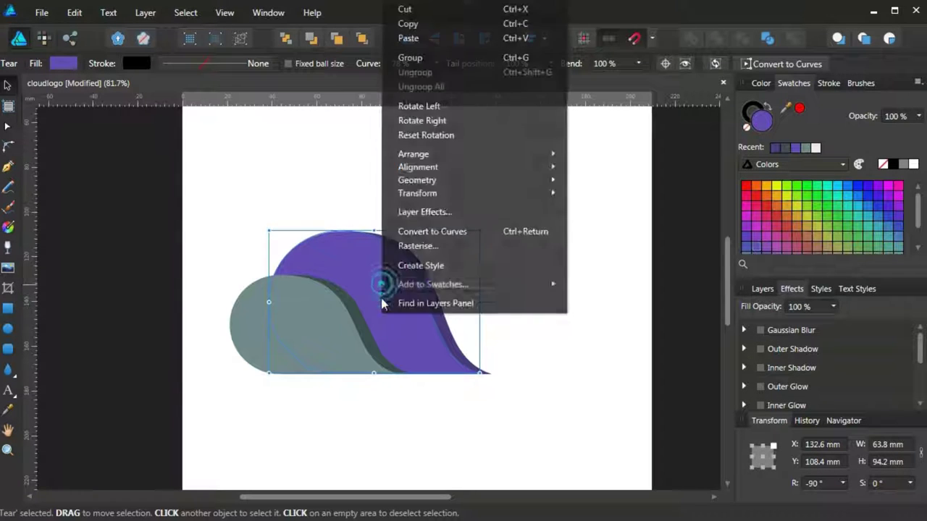
click(407, 23)
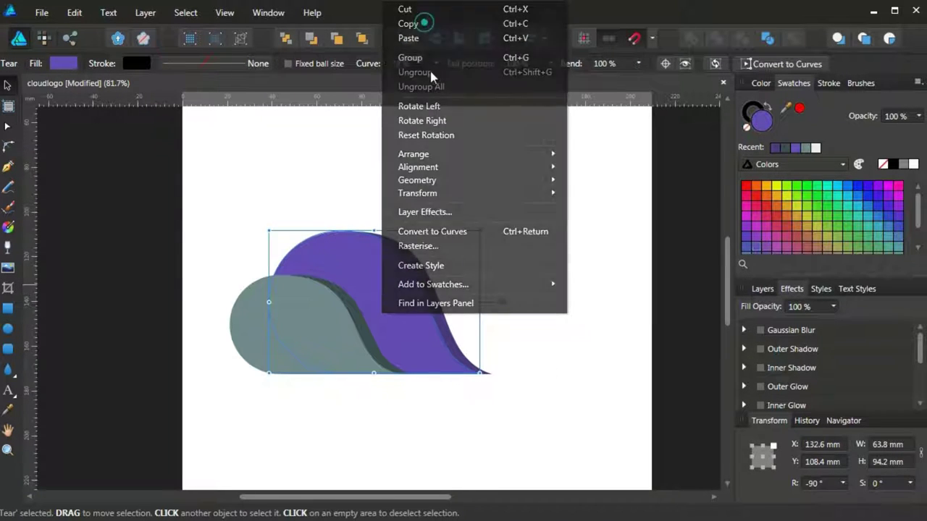
right_click(526, 197)
click(571, 237)
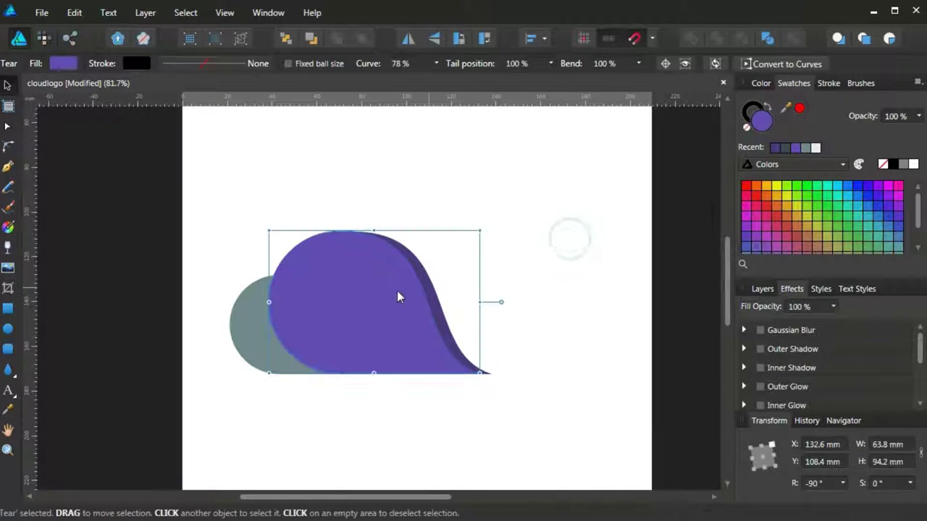
click(374, 296)
drag(387, 302, 471, 304)
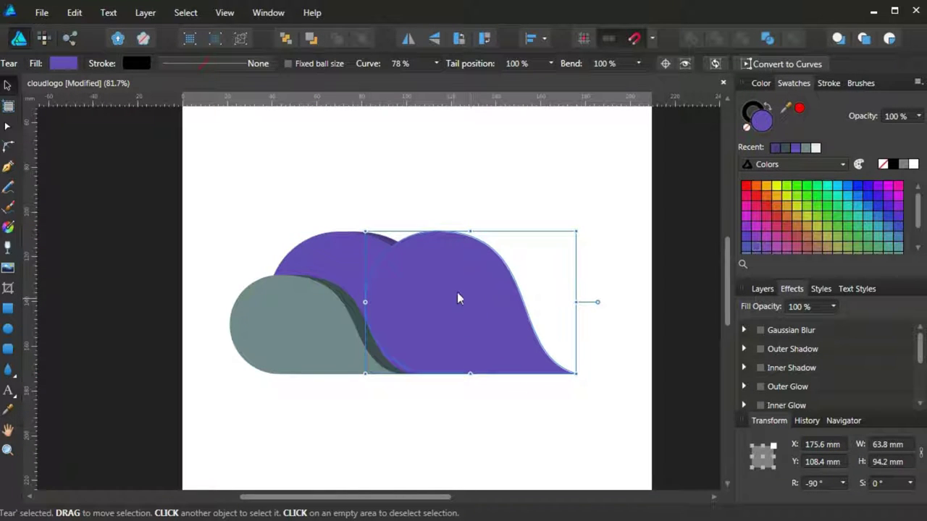
right_click(449, 291)
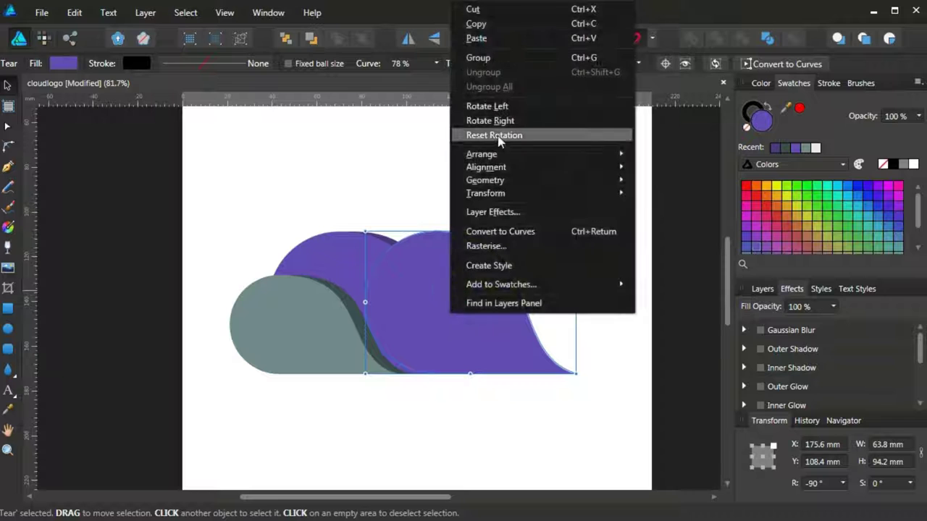
click(513, 154)
click(674, 198)
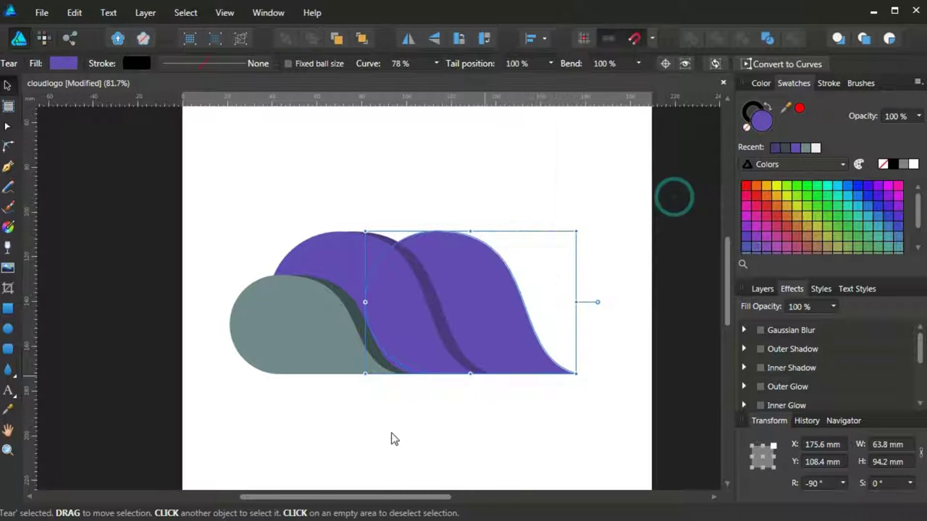
Enlarge the new purple tear to 81.6 × 115.9 mm, forming the cloud's tall top
drag(304, 498, 350, 498)
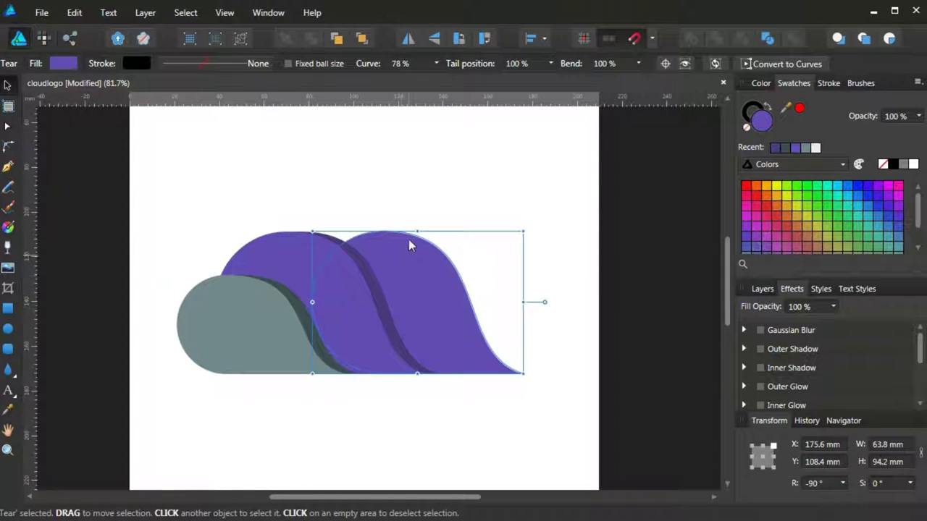
drag(418, 229, 422, 205)
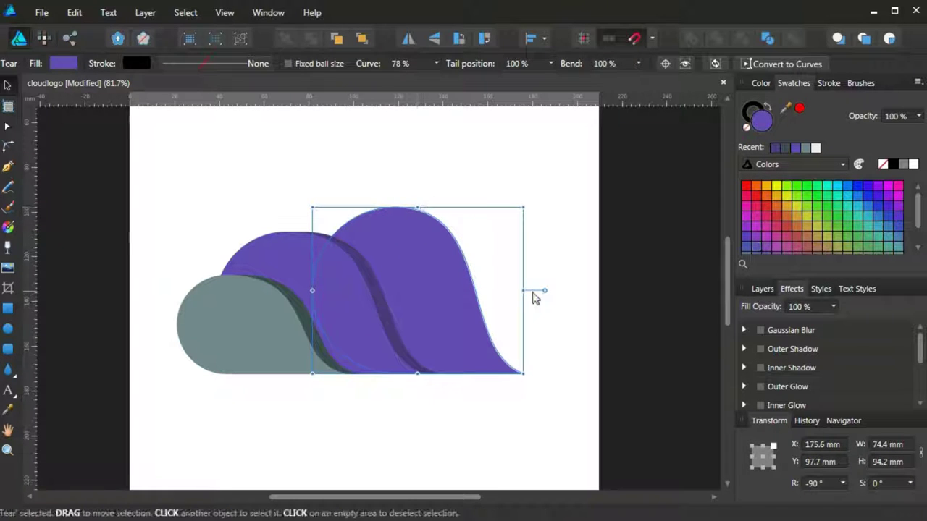
drag(523, 291, 542, 290)
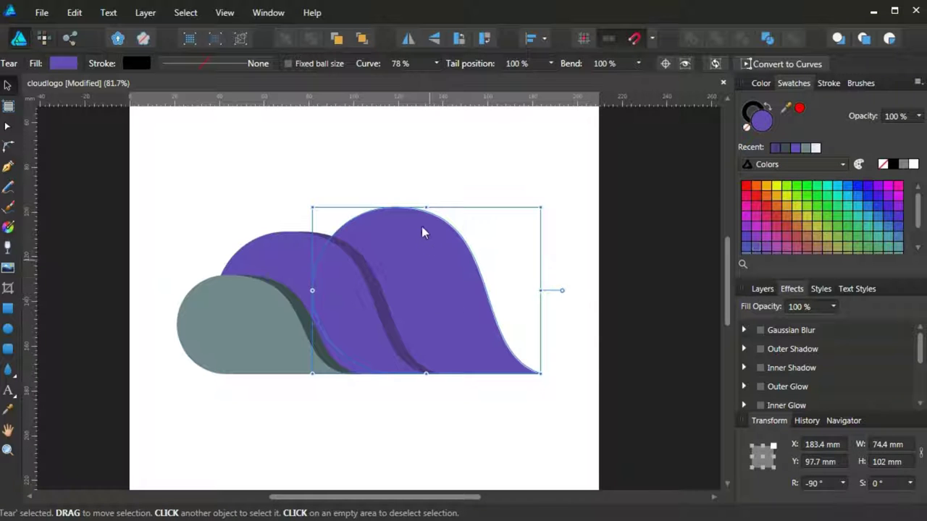
drag(425, 207, 426, 191)
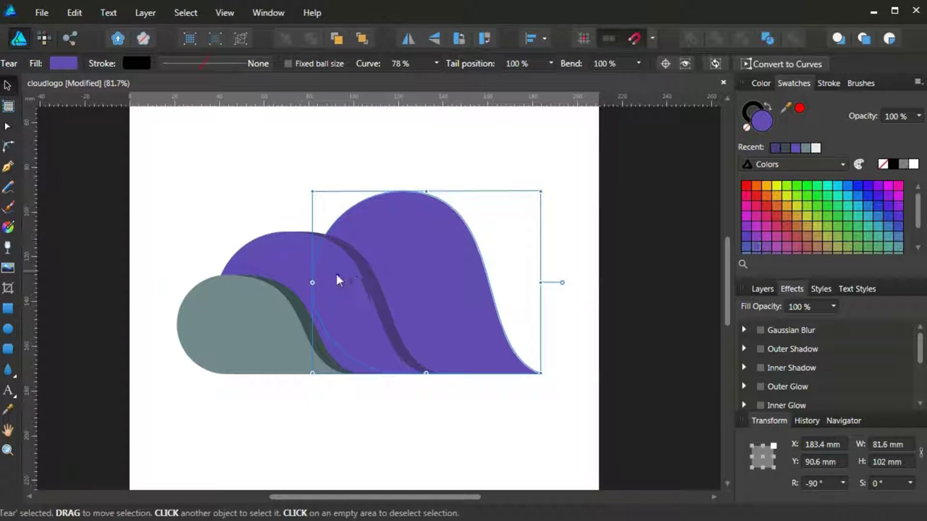
drag(312, 282, 282, 281)
drag(333, 497, 347, 496)
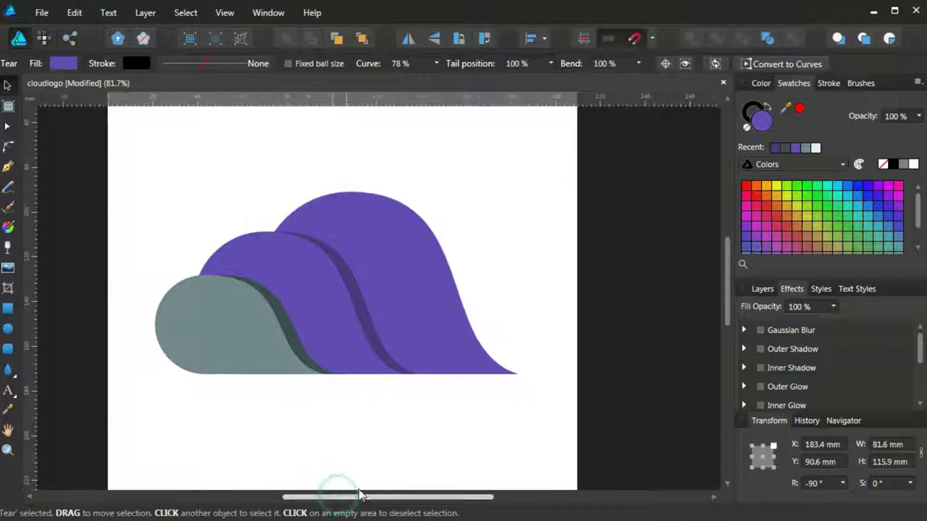
click(432, 427)
Scale all five tears down together to 136.8 × 68.8 mm and nudge them right
drag(529, 407, 137, 161)
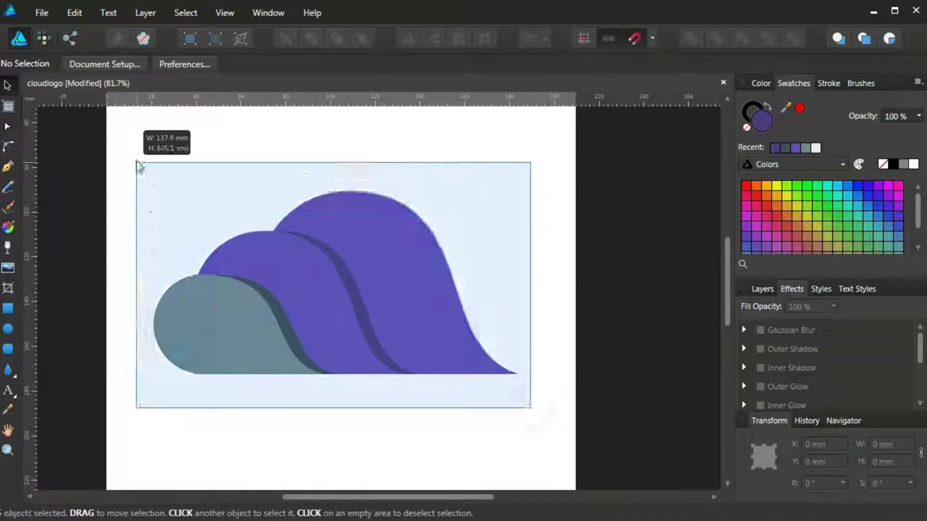
drag(374, 258, 347, 263)
drag(491, 378, 434, 349)
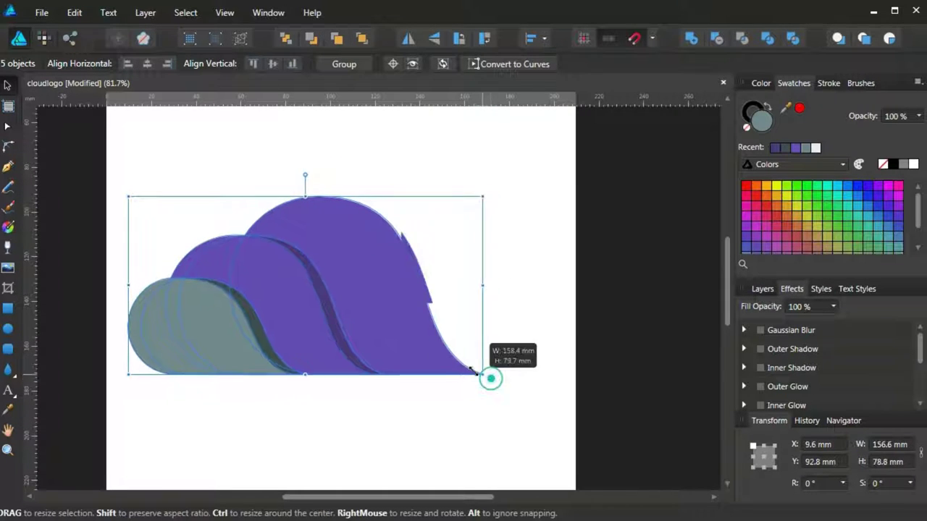
drag(371, 315, 386, 320)
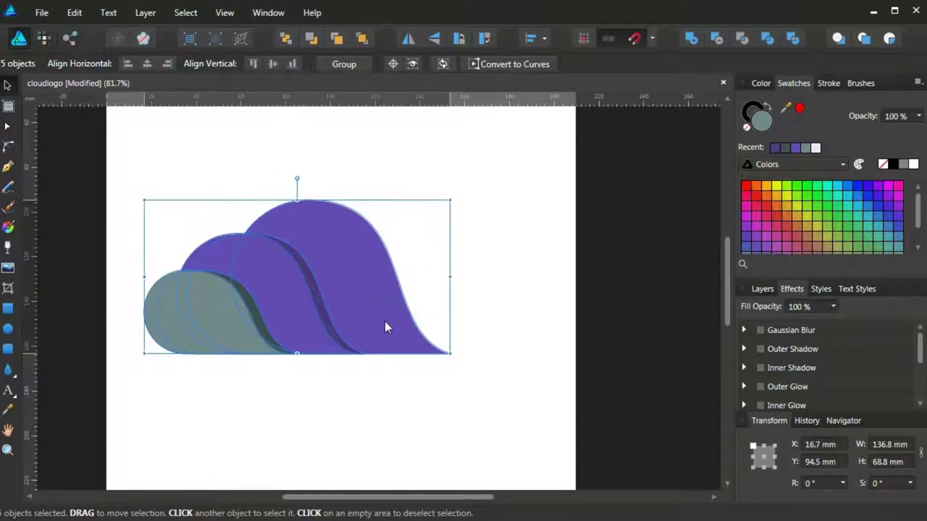
click(395, 397)
click(363, 307)
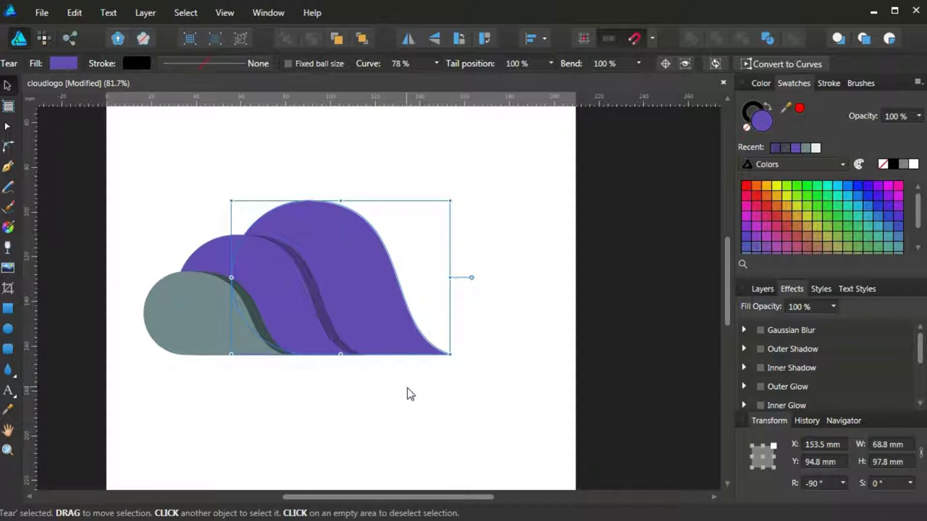
Paste a duplicate of the large purple tear
click(407, 391)
click(384, 319)
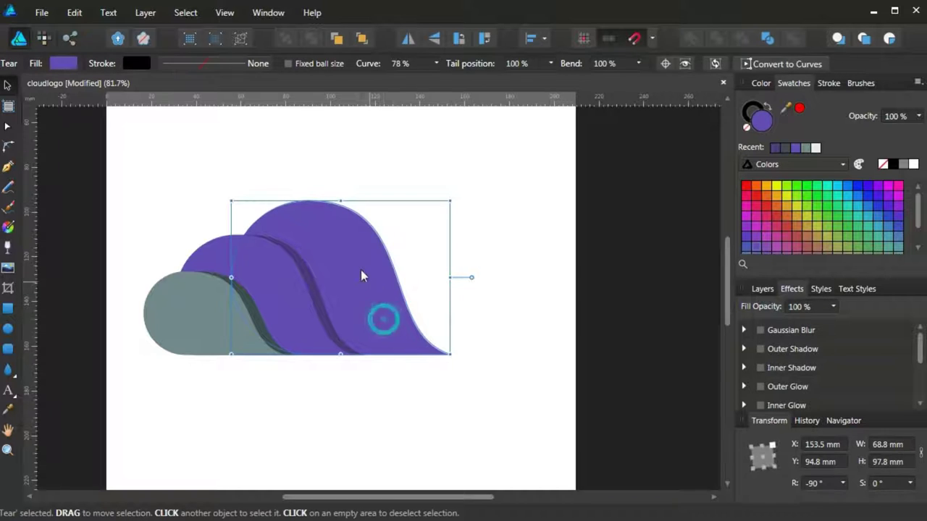
right_click(360, 270)
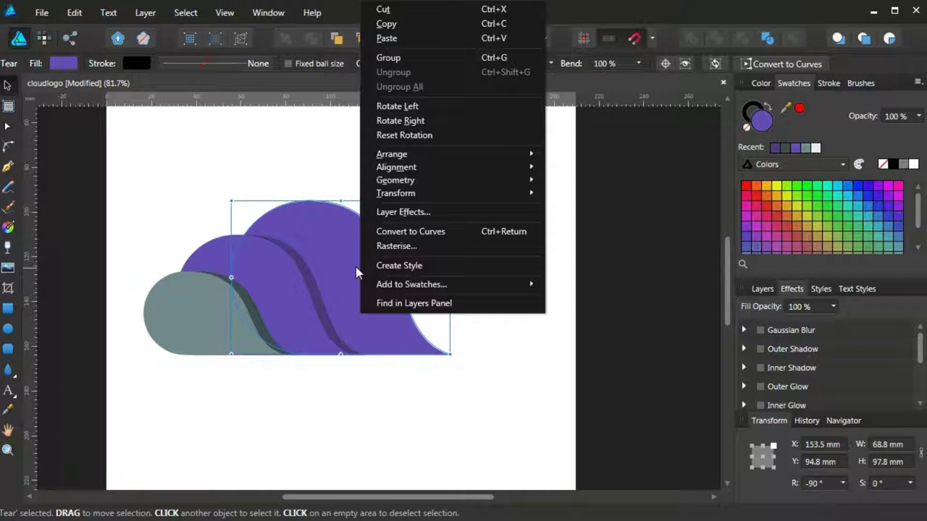
click(386, 23)
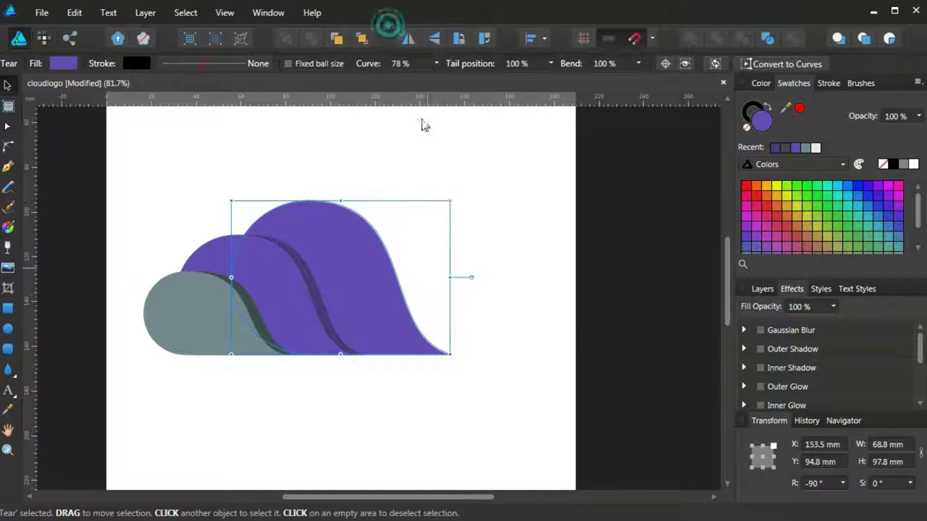
click(471, 194)
right_click(362, 170)
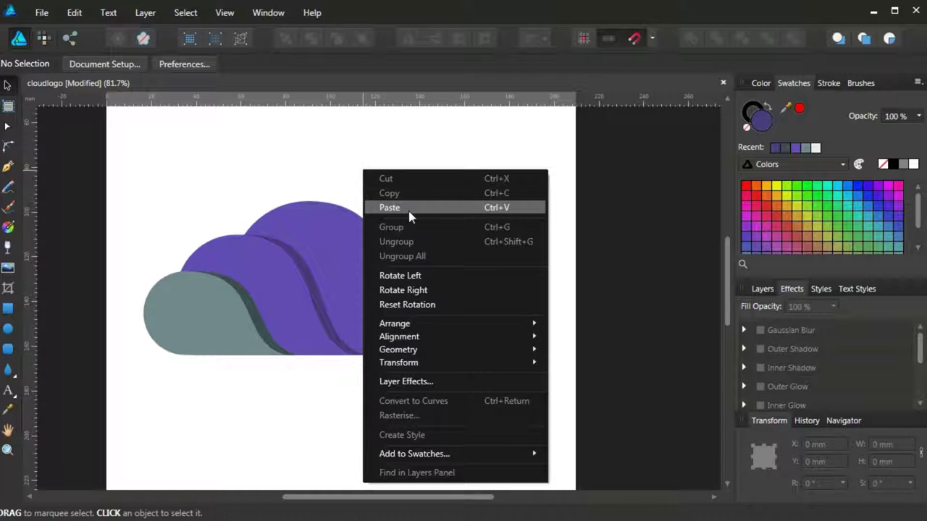
click(409, 209)
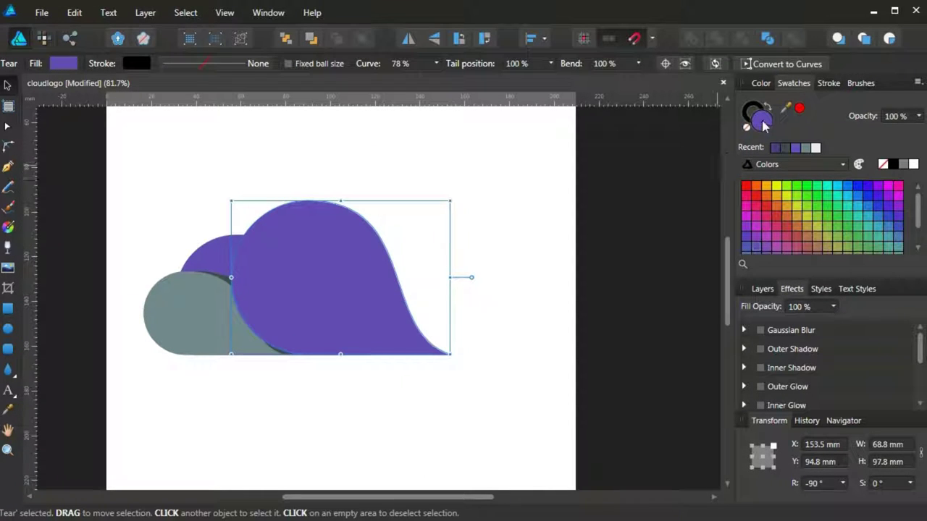
Darken the duplicate to deep purple #403170 and move it behind the large tear
double_click(762, 121)
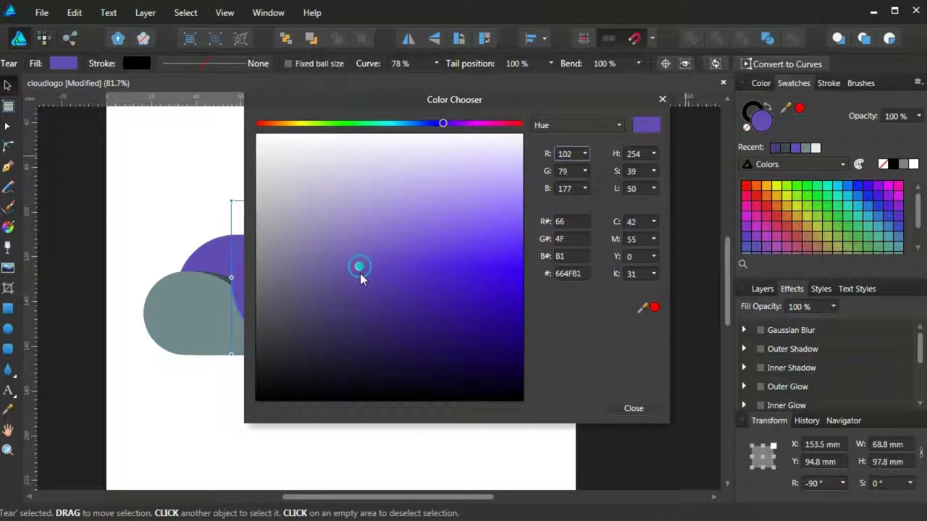
drag(362, 268, 371, 307)
click(633, 409)
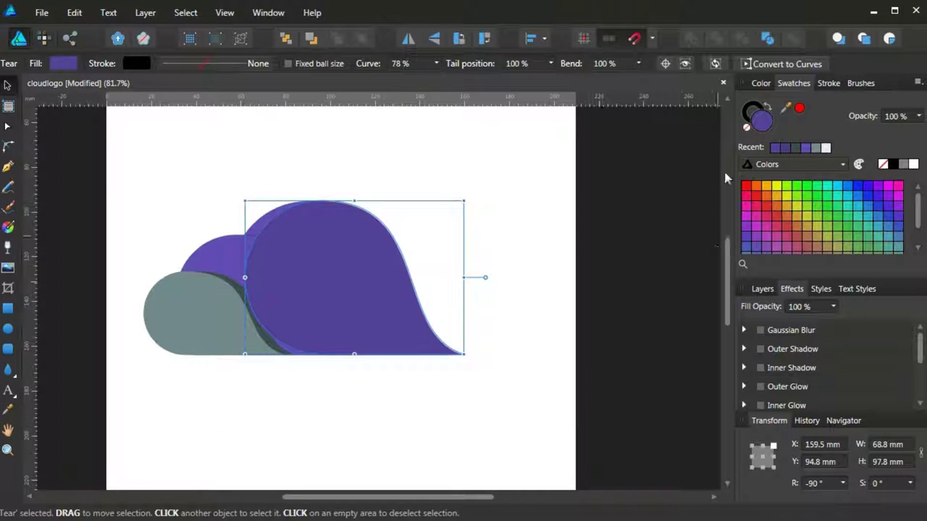
double_click(760, 119)
drag(360, 288, 361, 326)
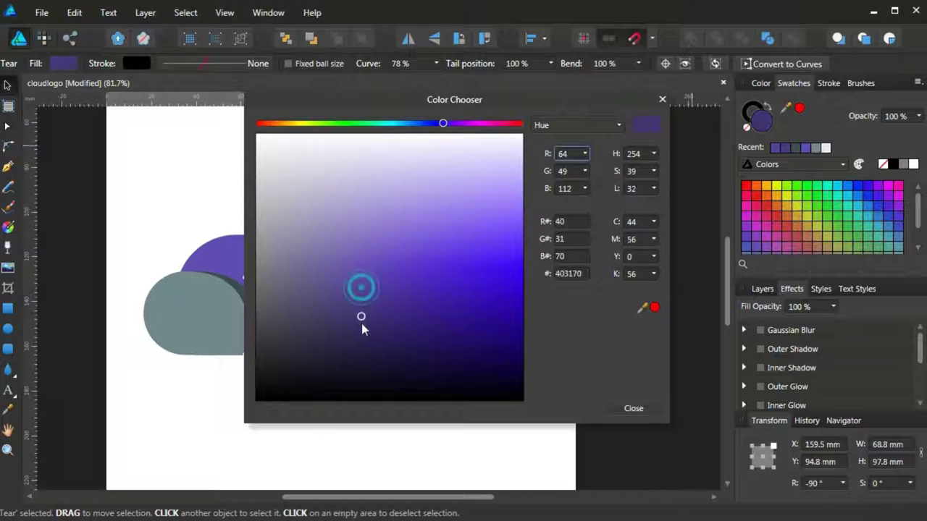
click(632, 408)
right_click(389, 283)
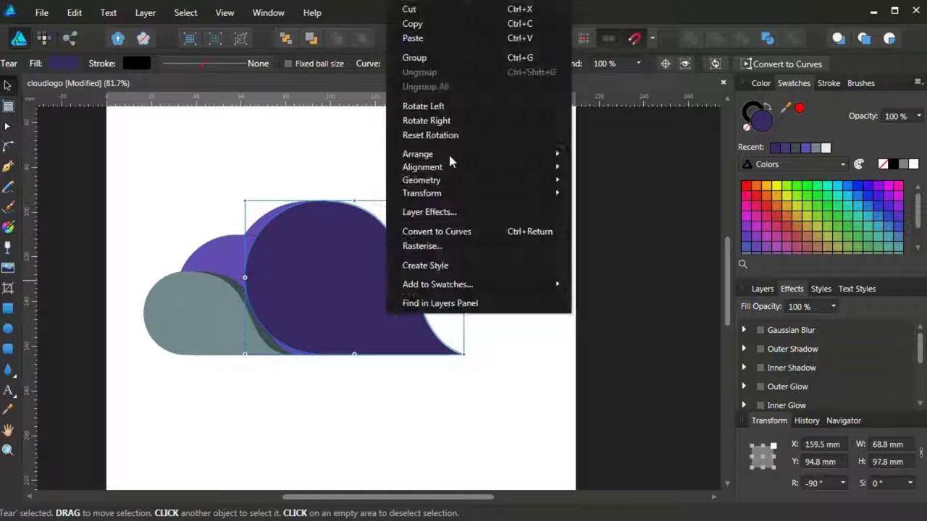
mouse_move(418, 154)
click(603, 199)
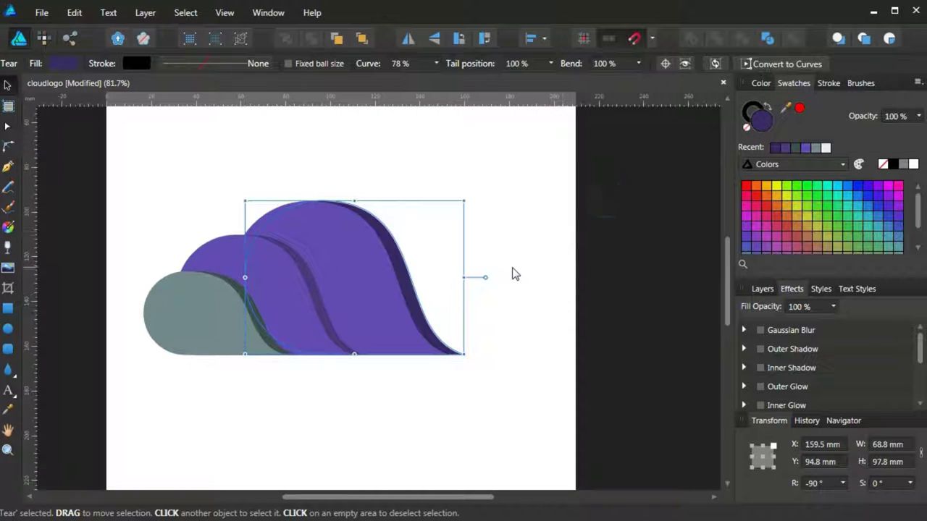
click(510, 251)
click(424, 327)
click(519, 349)
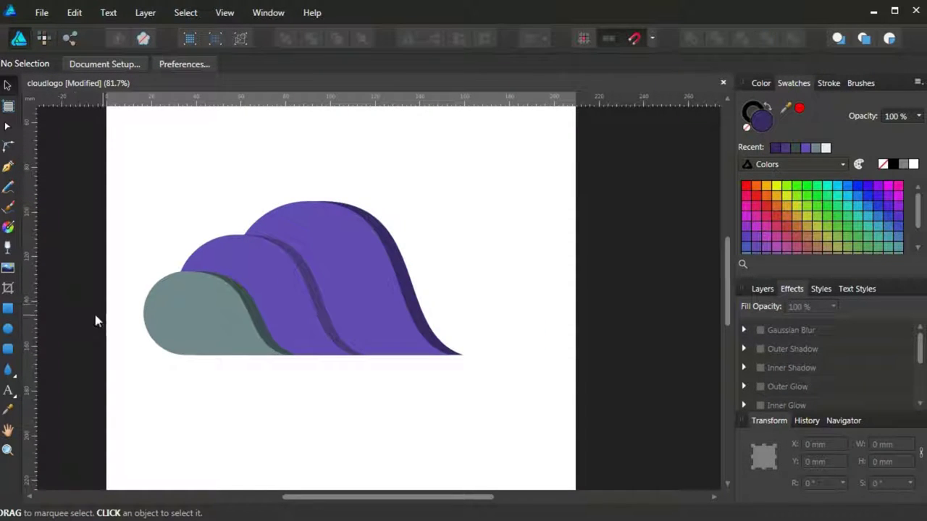
Draw a circle right of the cloud and send it to the back
click(8, 329)
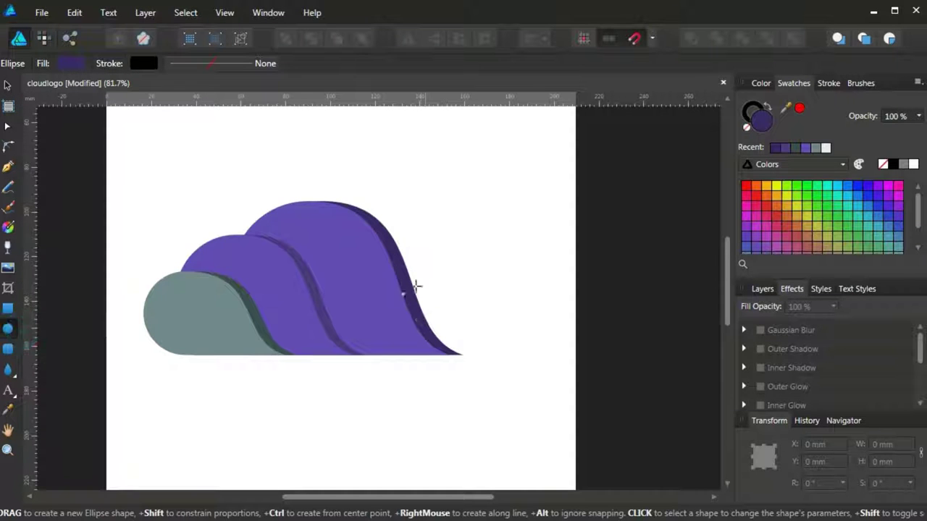
drag(413, 268, 500, 351)
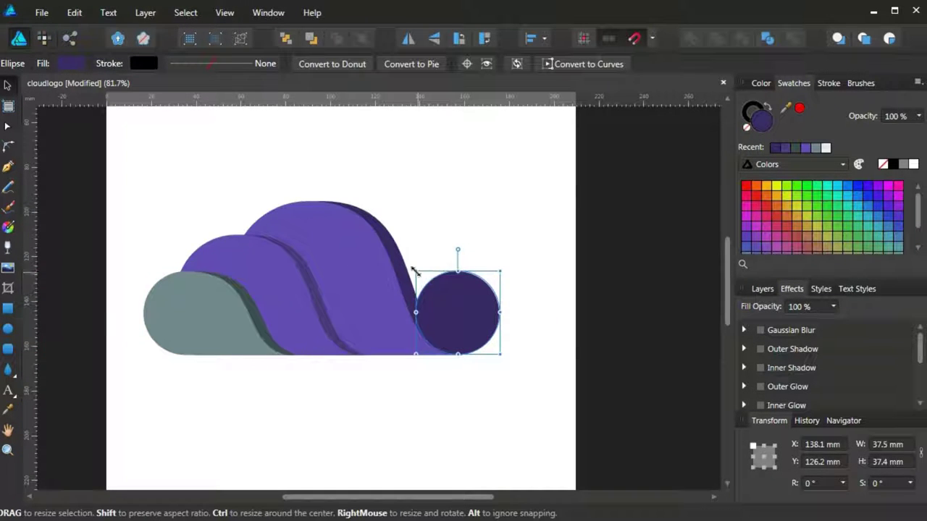
mouse_move(413, 269)
mouse_down()
mouse_move(364, 241)
mouse_move(354, 222)
mouse_up()
right_click(426, 265)
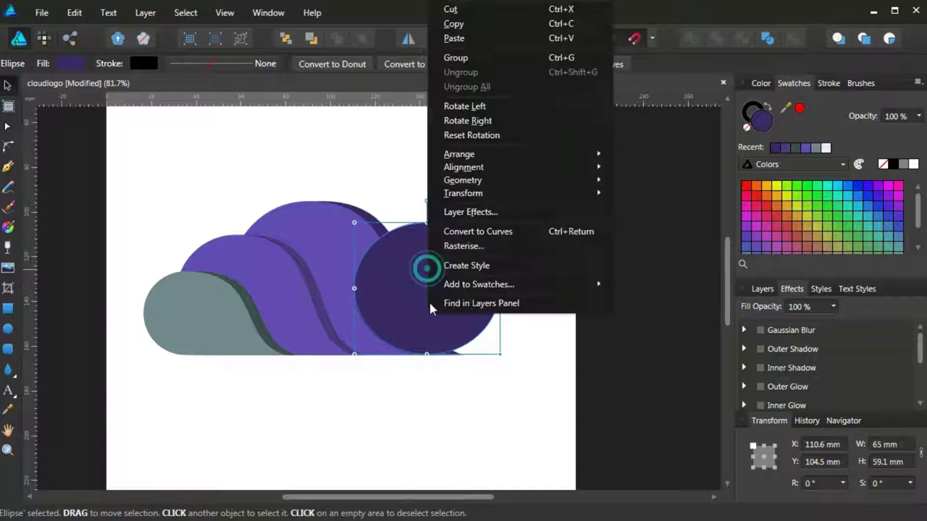
mouse_move(459, 154)
click(654, 199)
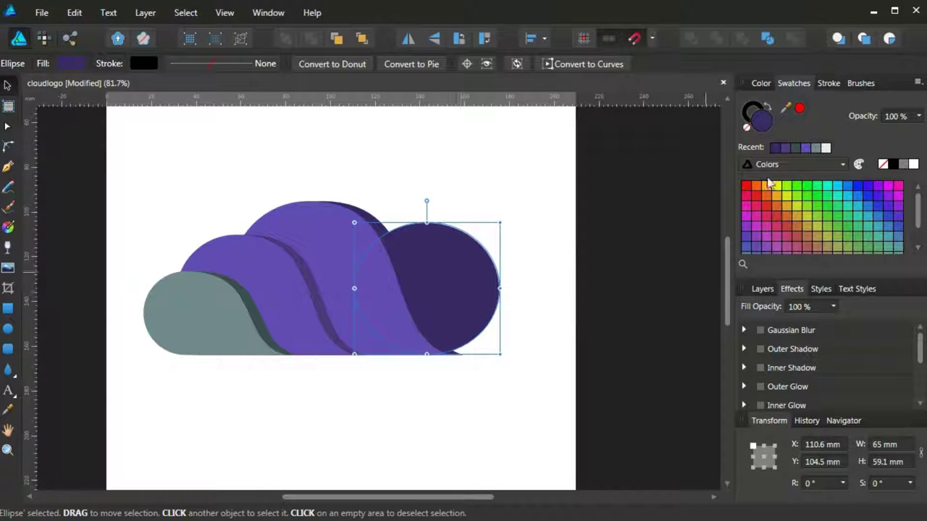
Fill the circle near-black navy #18162D and move it further right
double_click(762, 128)
click(356, 341)
click(348, 366)
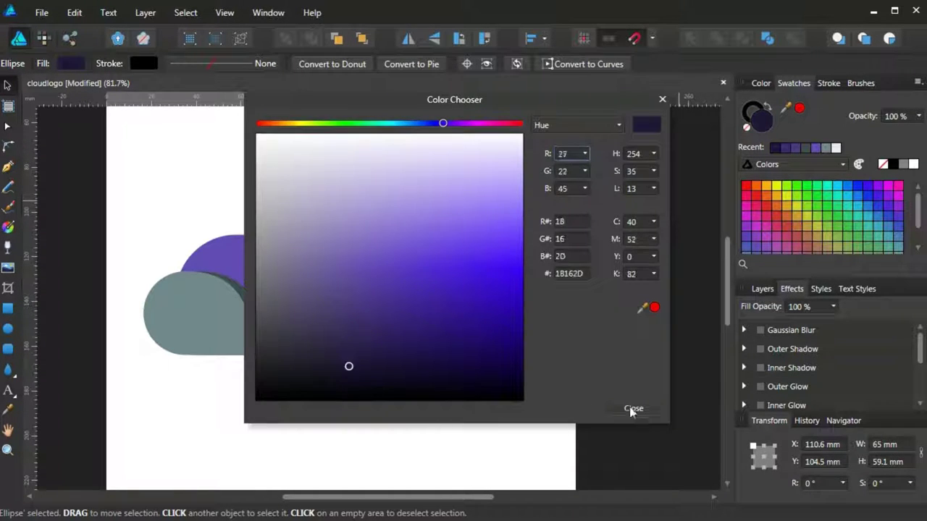
click(633, 408)
drag(456, 309, 478, 307)
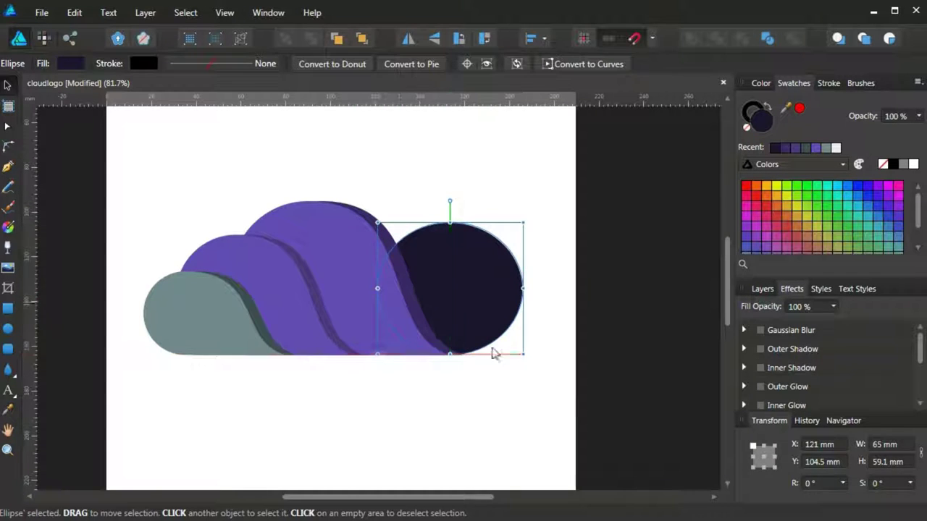
Zoom in to inspect the circle's lower edge, then zoom back out
key(z)
drag(492, 340, 550, 340)
key(v)
click(383, 287)
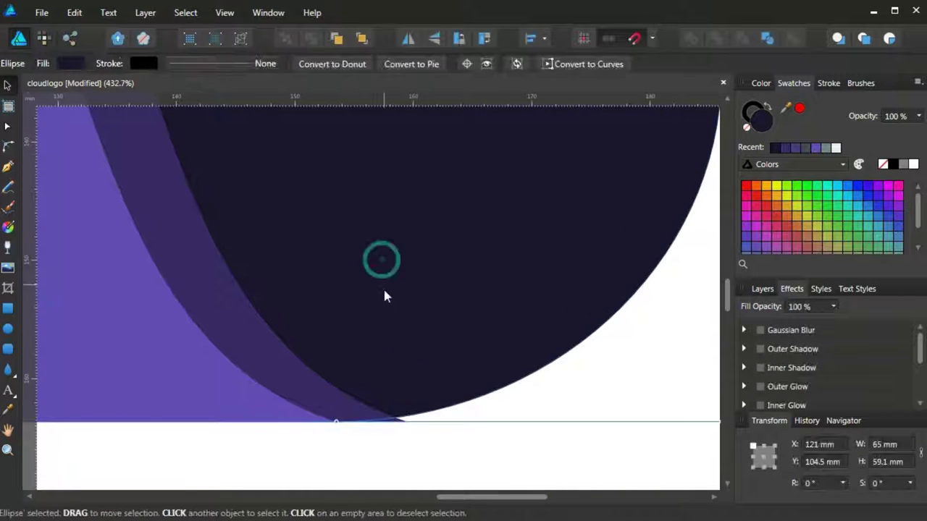
click(449, 445)
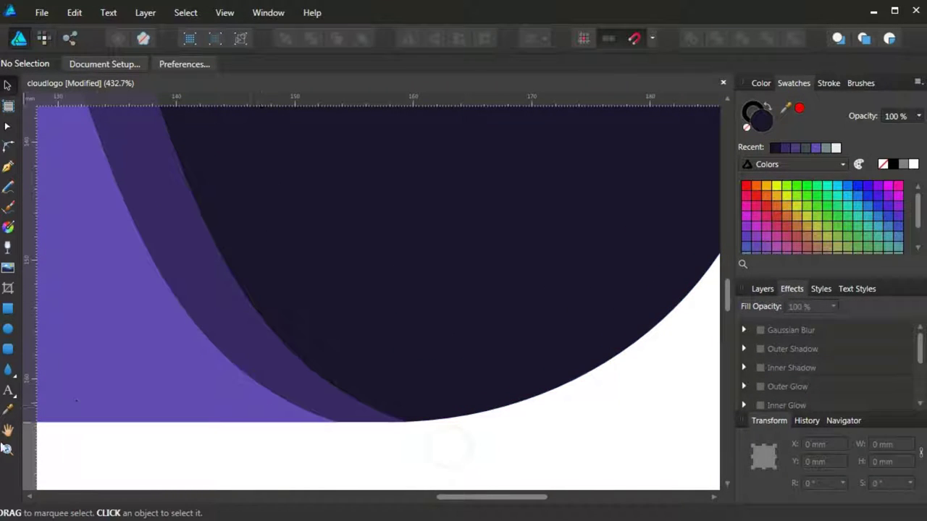
key(z)
drag(524, 289, 186, 410)
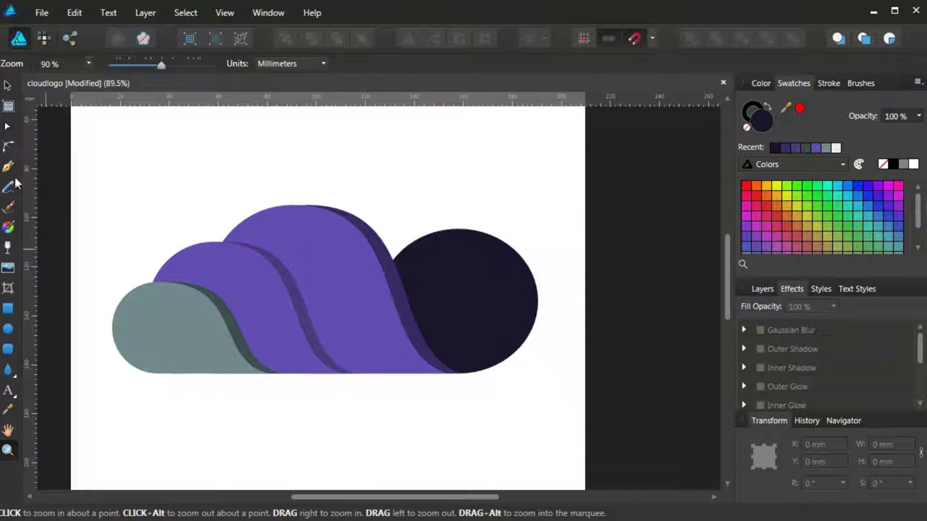
Slant the large purple tear about 12 degrees to the right
key(v)
click(399, 281)
drag(341, 203, 379, 200)
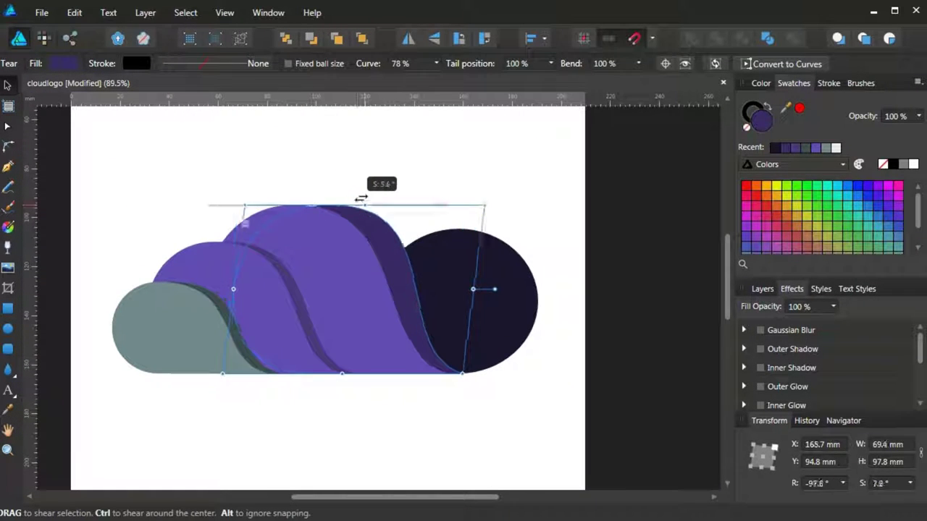
key(ctrl+z)
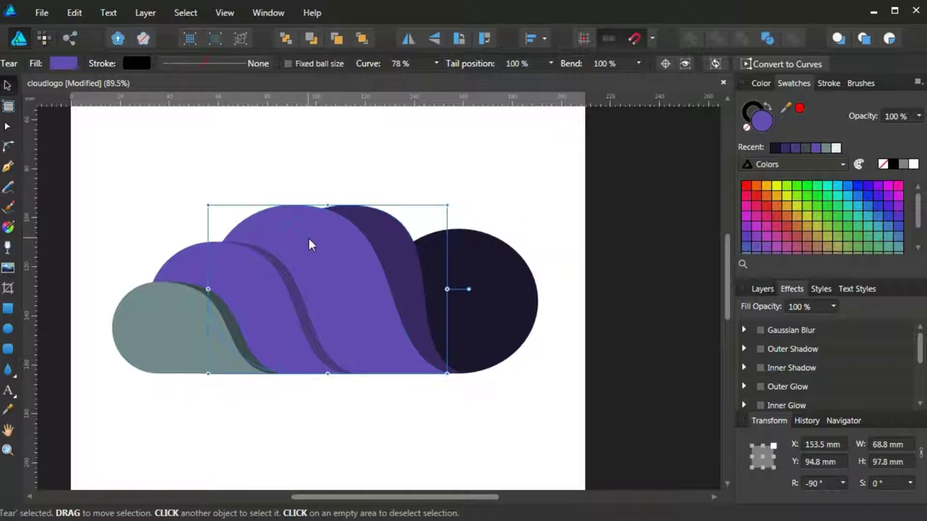
drag(322, 204, 364, 201)
click(283, 184)
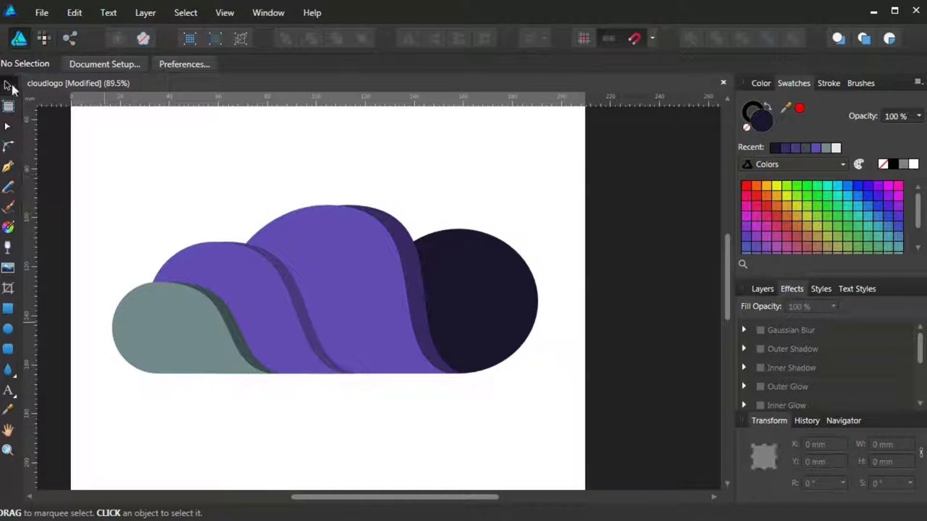
Narrow the four left-hand cloud shapes from the left and nudge them right
mouse_move(89, 196)
mouse_down()
mouse_move(284, 401)
mouse_move(262, 384)
mouse_up()
drag(109, 307, 140, 307)
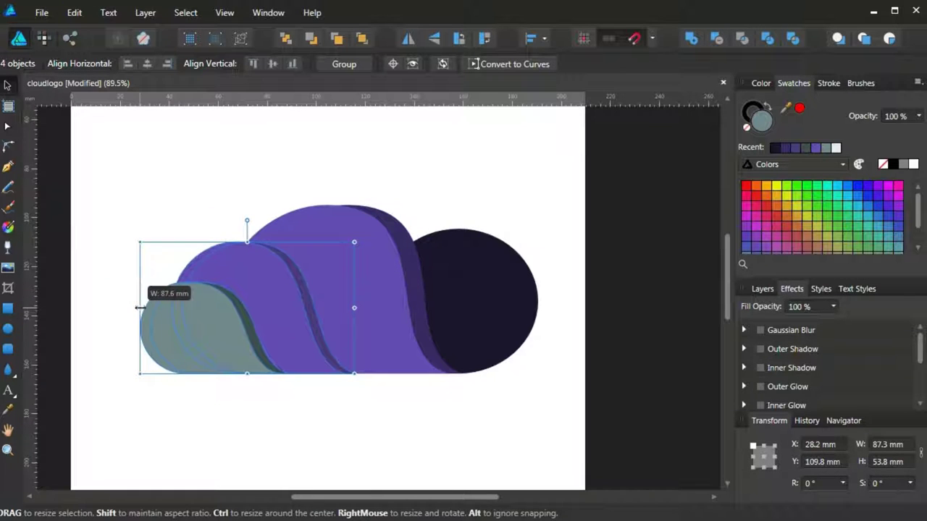
drag(282, 331, 285, 328)
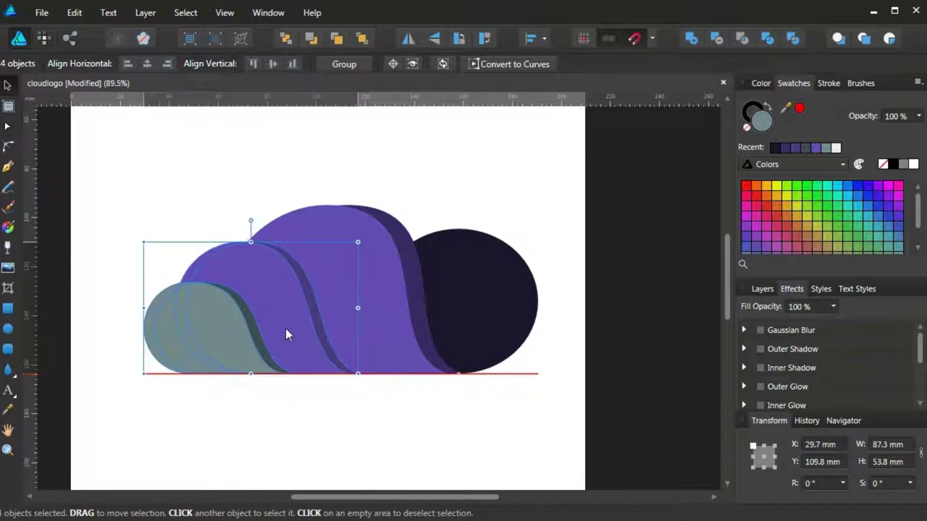
Give the three front tear shapes the same grey-blue fill
click(329, 425)
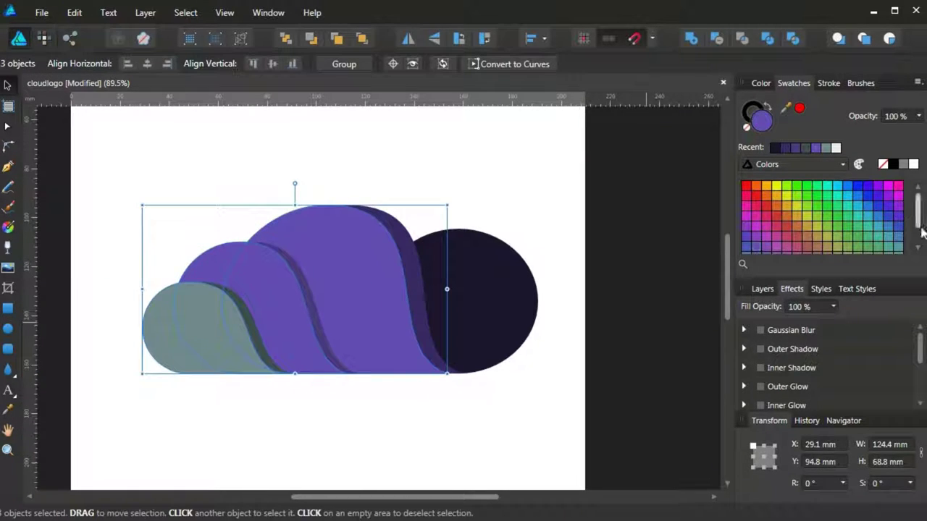
drag(920, 208, 920, 236)
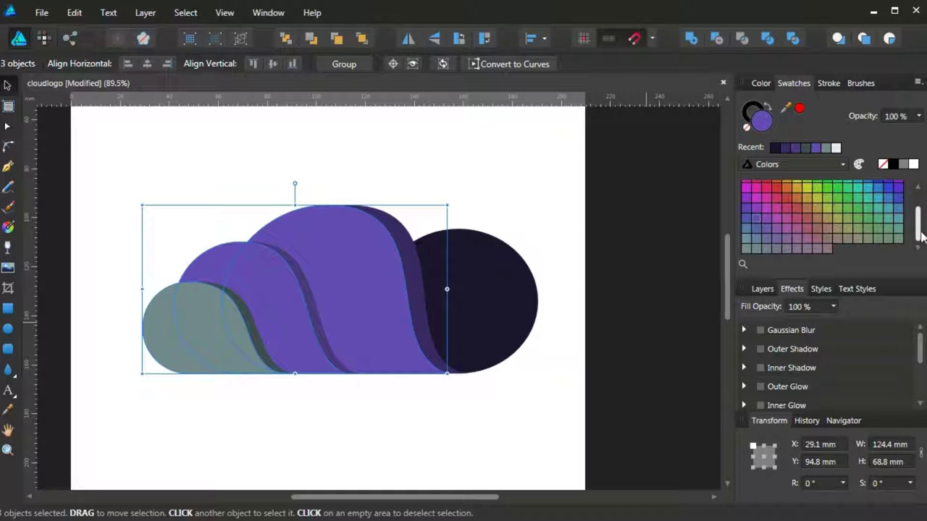
click(749, 244)
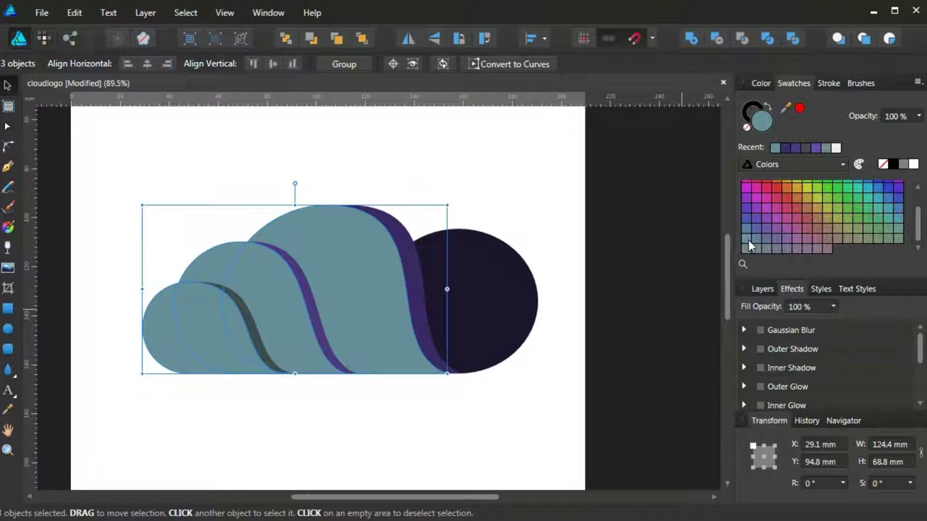
click(551, 391)
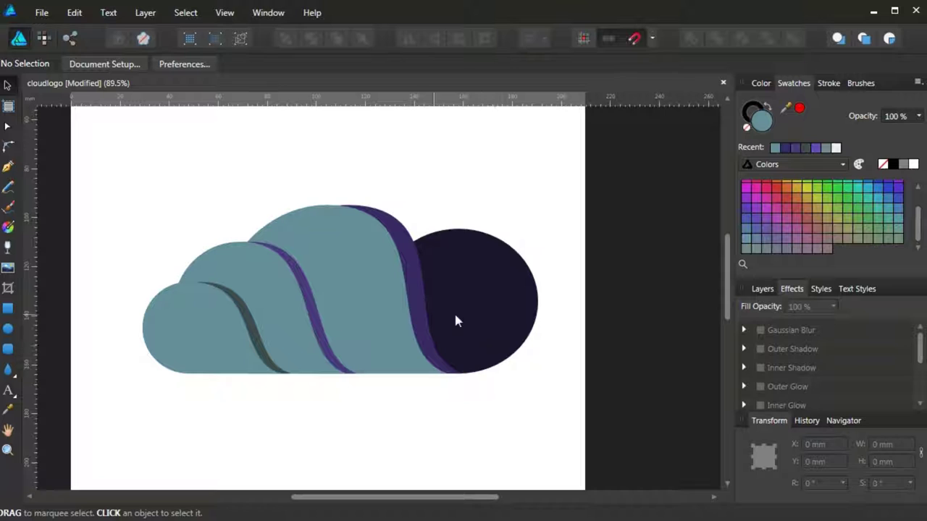
Darken the middle and large tears' fill to grey-blue #4D6C73
click(217, 352)
click(301, 344)
click(319, 336)
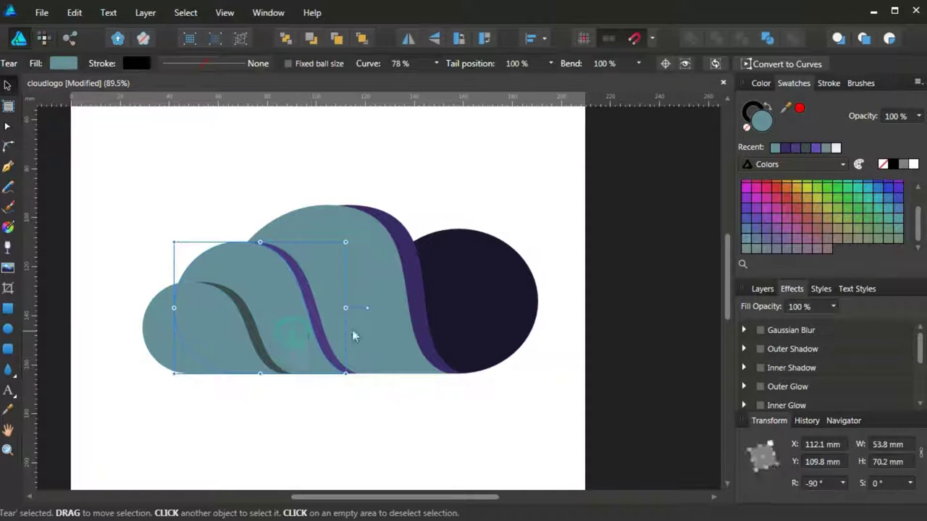
shift+click(385, 336)
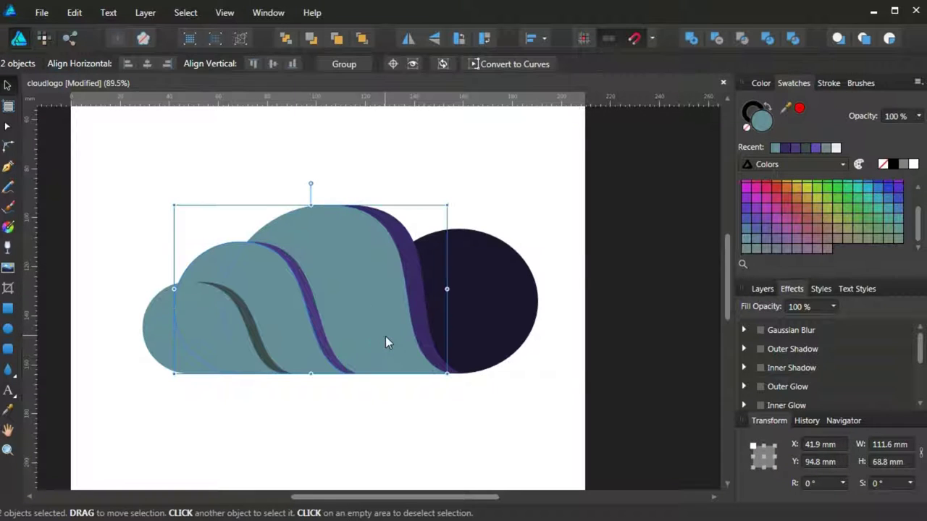
double_click(762, 124)
drag(308, 268, 310, 301)
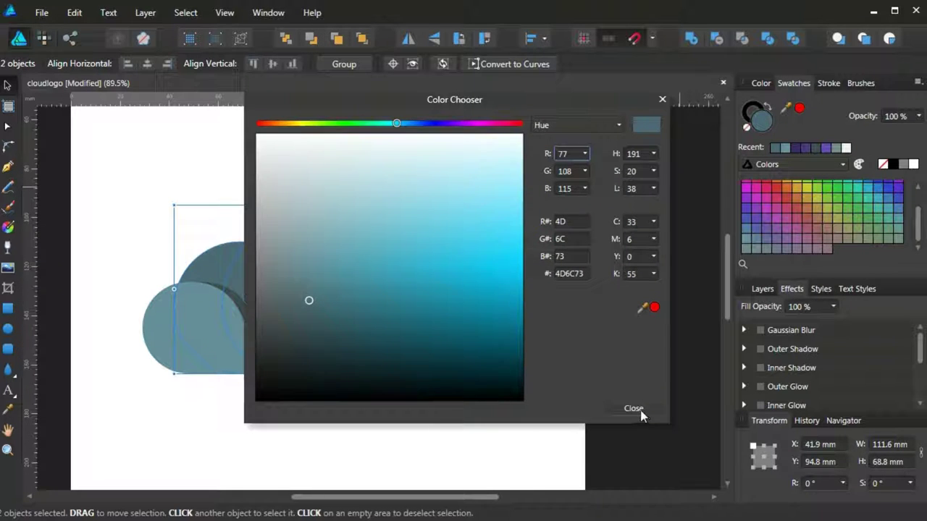
click(634, 409)
Give the right circle and large tear a deeper teal #3E585E fill
click(378, 439)
click(370, 314)
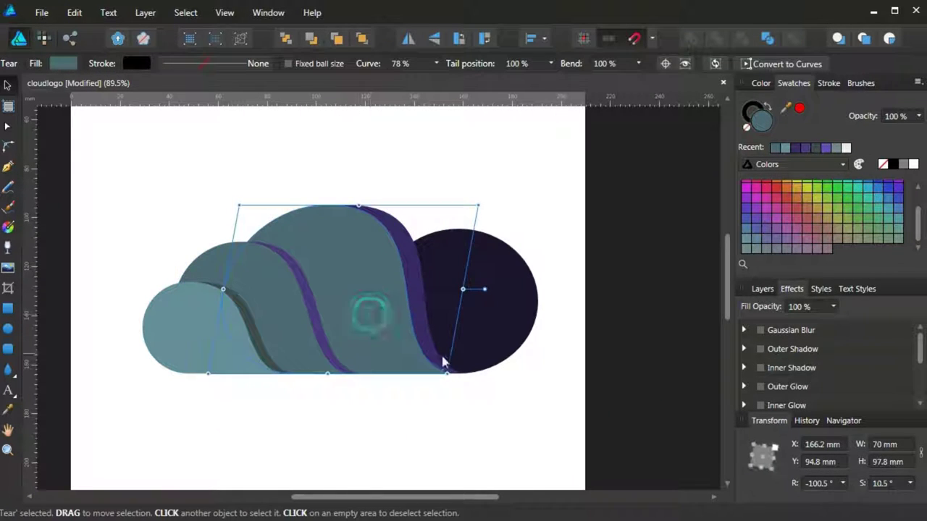
shift+click(490, 337)
click(516, 393)
click(495, 317)
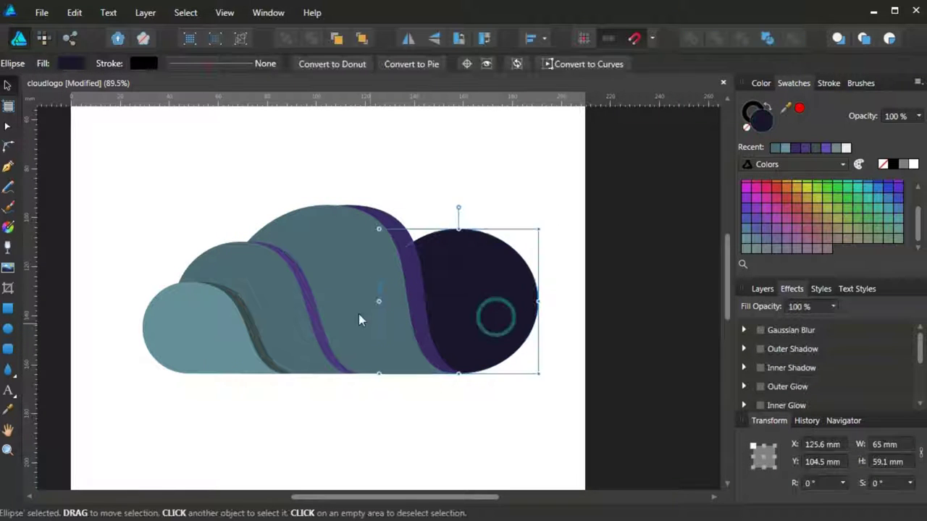
shift+click(348, 283)
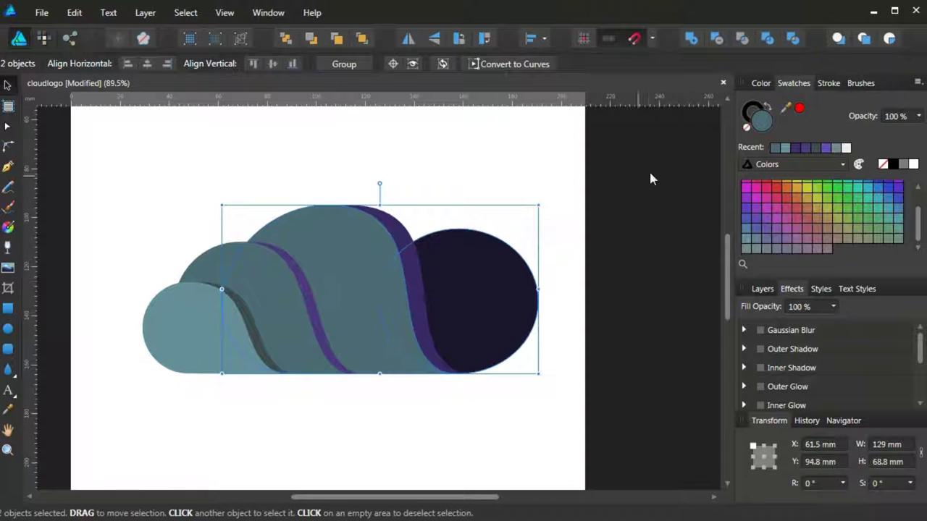
double_click(766, 123)
click(310, 301)
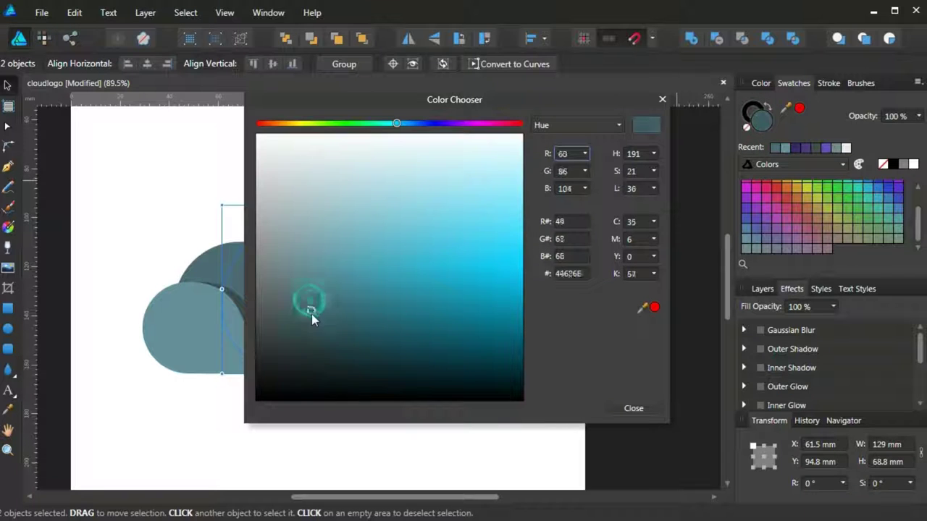
mouse_move(311, 315)
mouse_down()
mouse_move(311, 346)
mouse_move(311, 319)
mouse_up()
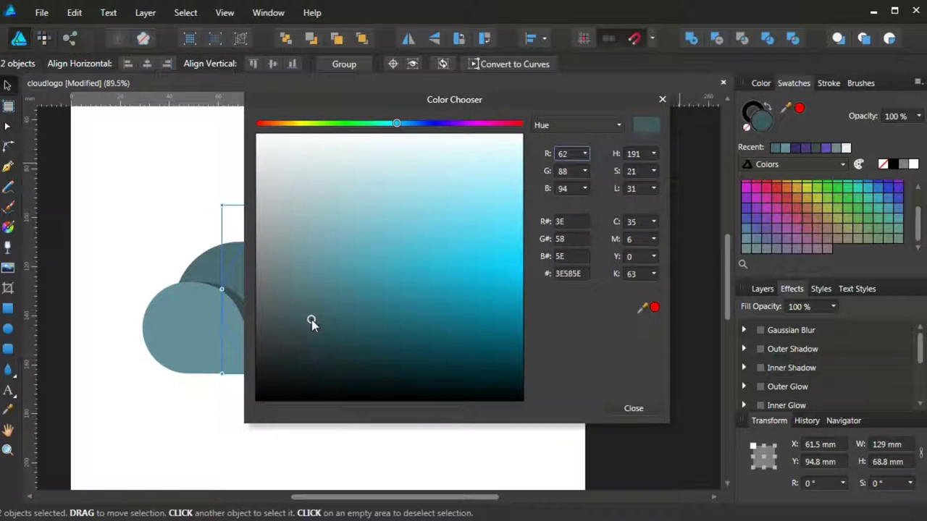
Fill the three purple stripe tears with dark slate grey #3E4E52
click(624, 407)
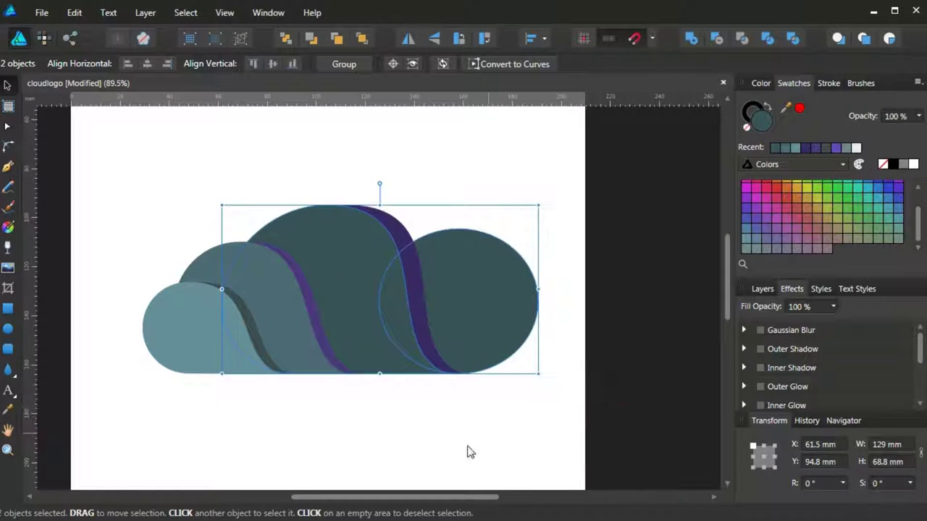
click(464, 442)
click(316, 291)
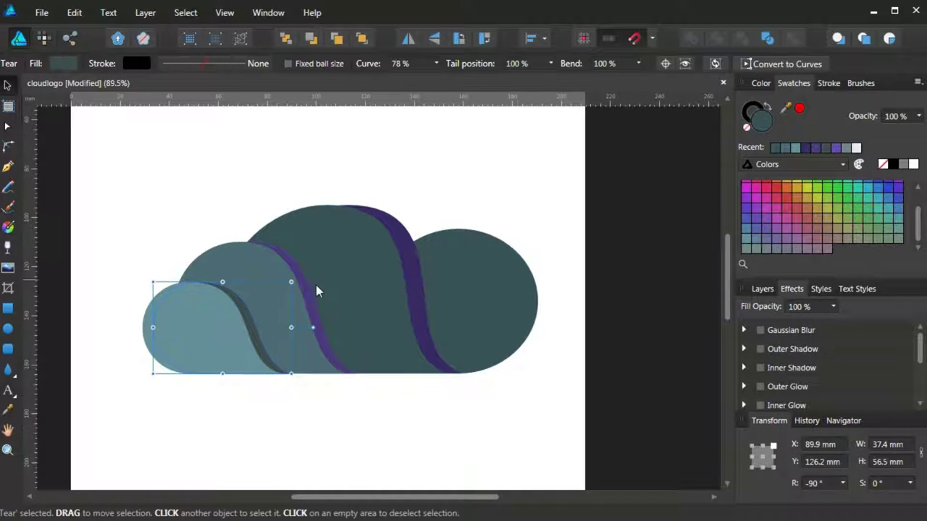
click(427, 319)
shift+click(317, 313)
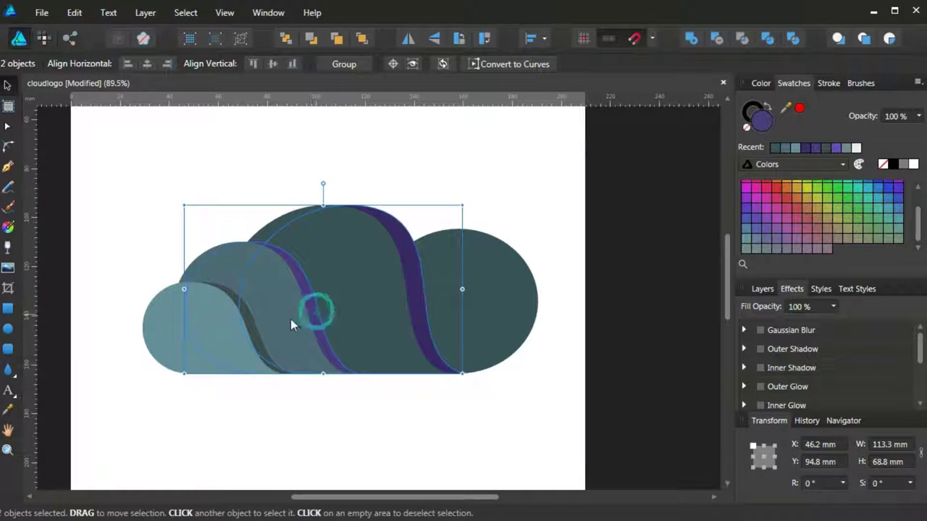
shift+click(251, 318)
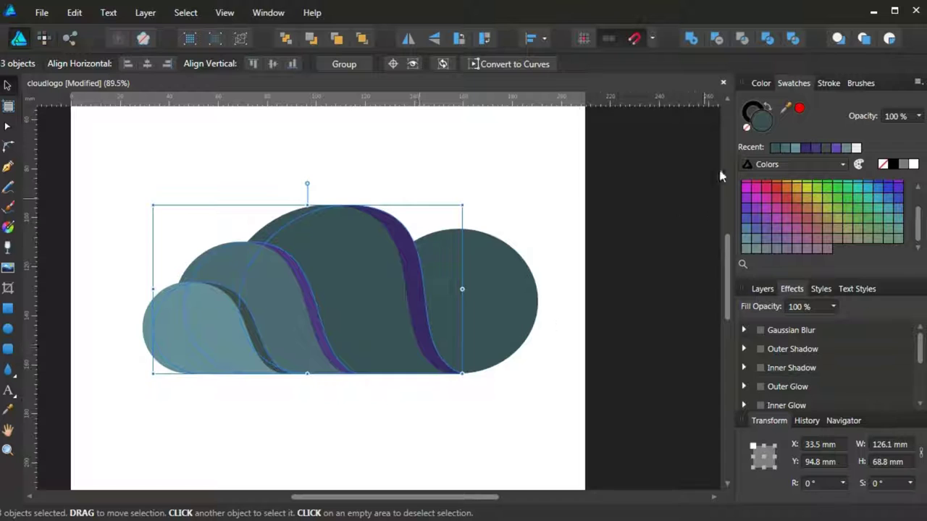
double_click(754, 115)
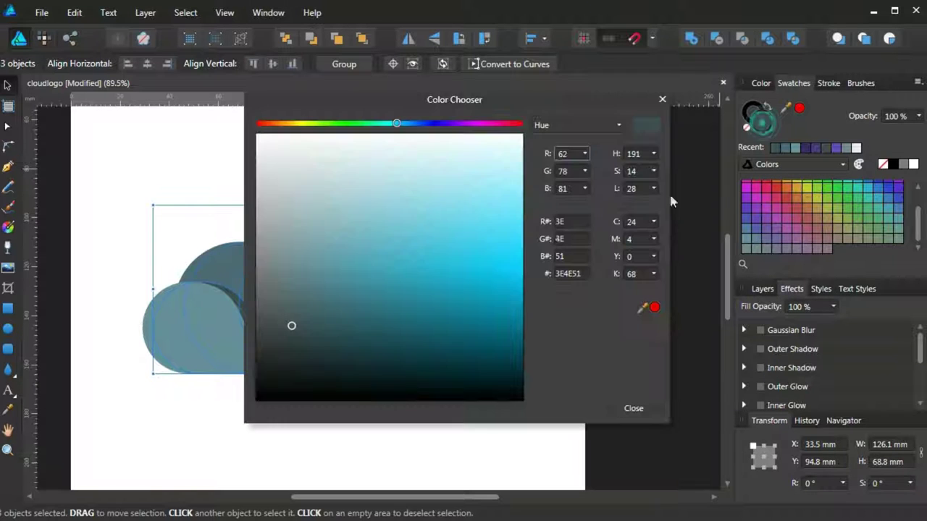
click(291, 334)
click(624, 408)
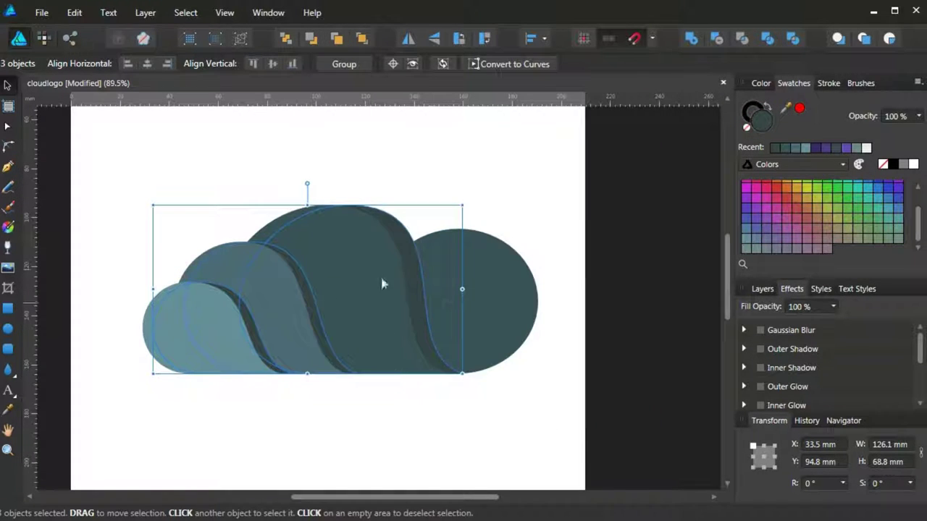
Darken the rightmost stripe tear further to #242E30
click(419, 424)
click(425, 319)
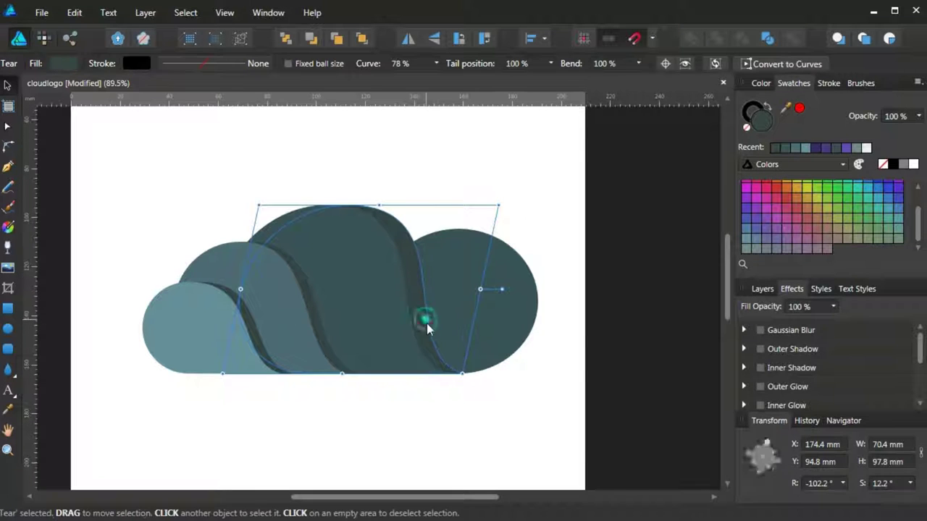
double_click(760, 124)
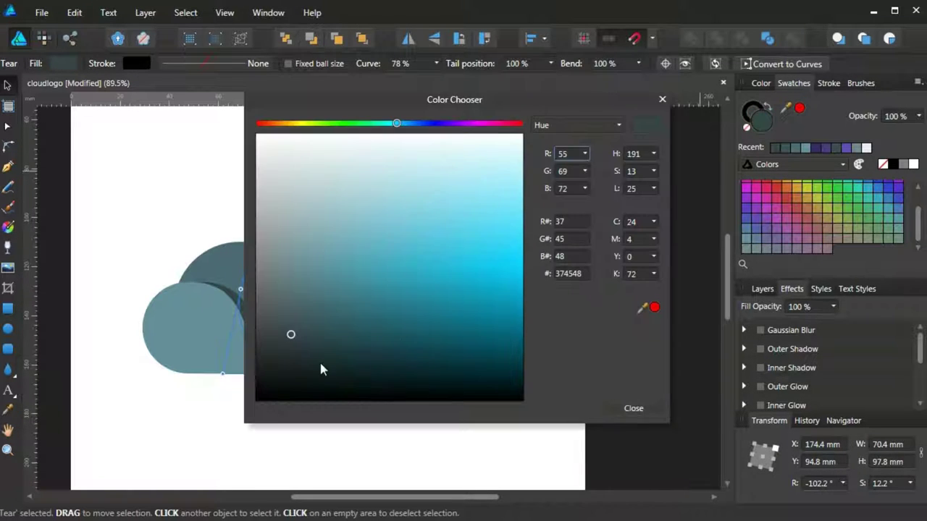
click(291, 356)
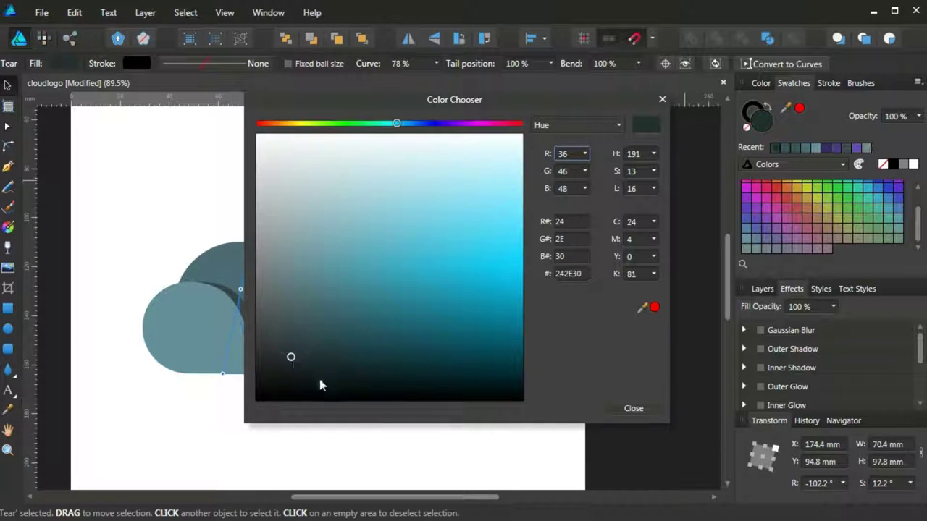
click(620, 408)
click(467, 428)
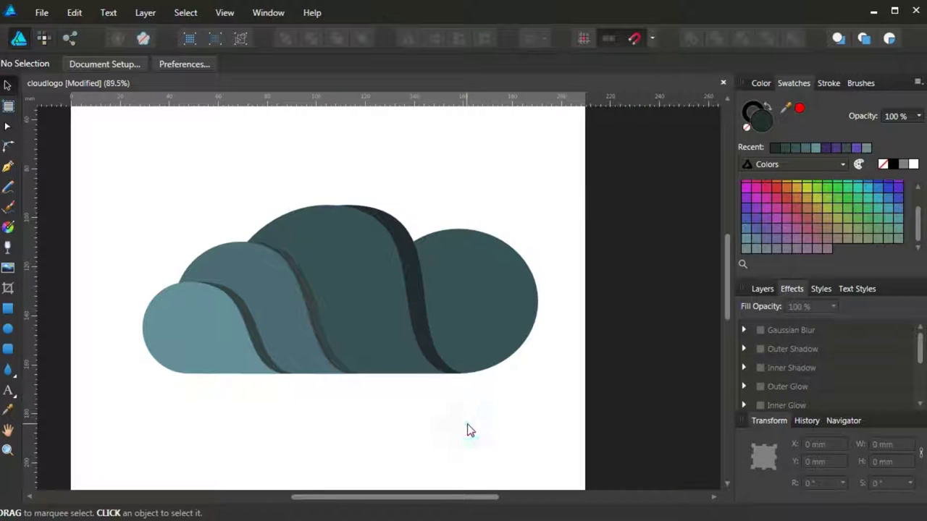
Darken the right circle's fill to dark teal #233134
click(484, 328)
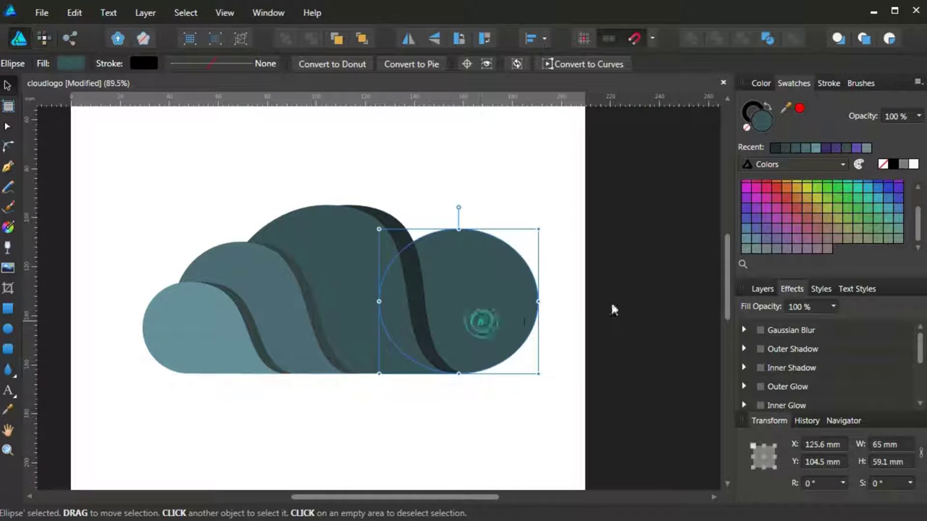
double_click(764, 125)
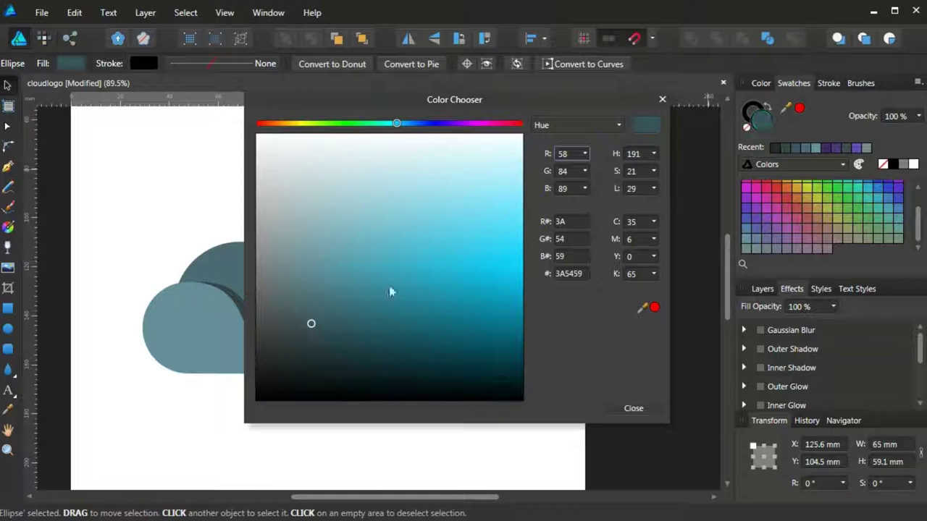
drag(311, 325, 310, 355)
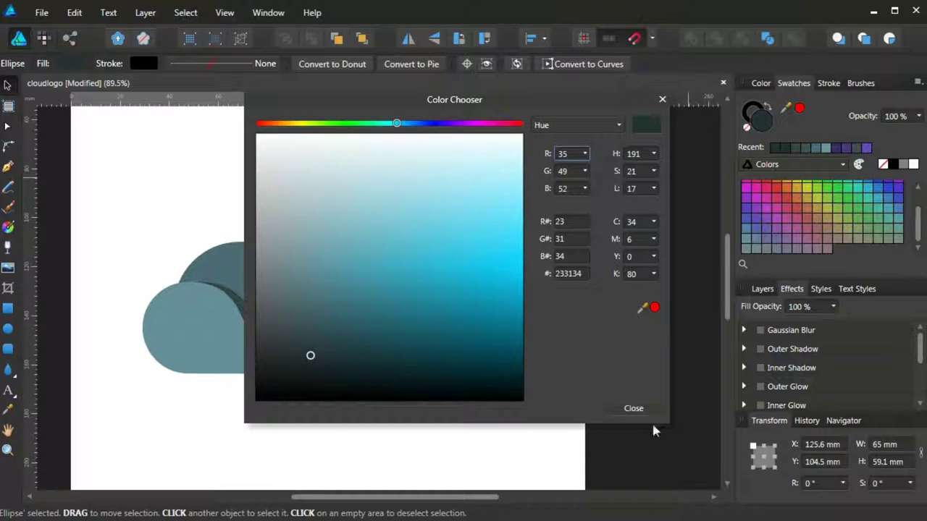
click(633, 409)
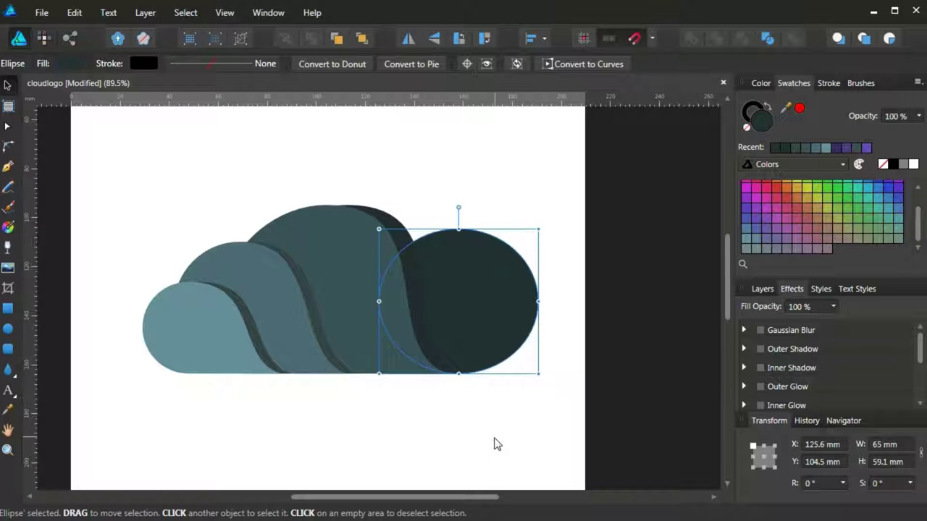
click(497, 444)
Darken the rightmost stripe tear to near-black #0C0F10
click(418, 288)
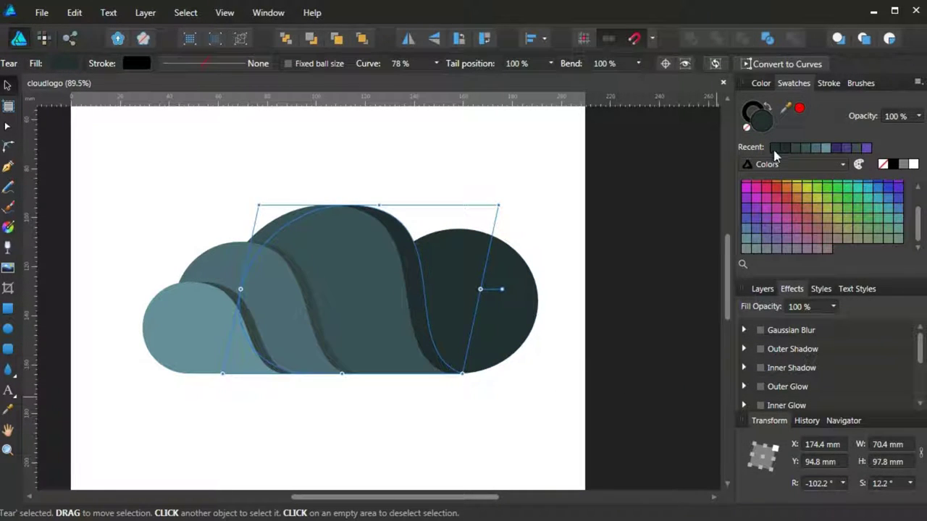
double_click(764, 128)
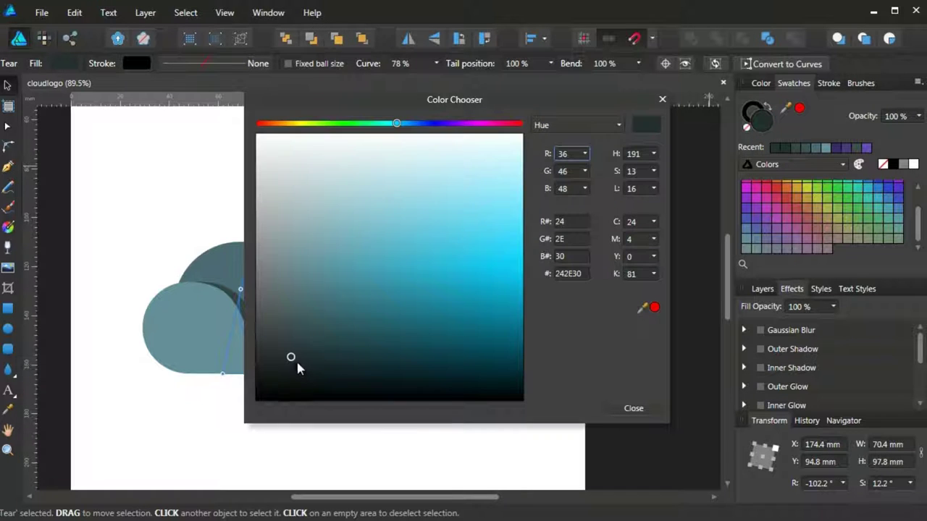
drag(293, 369, 292, 389)
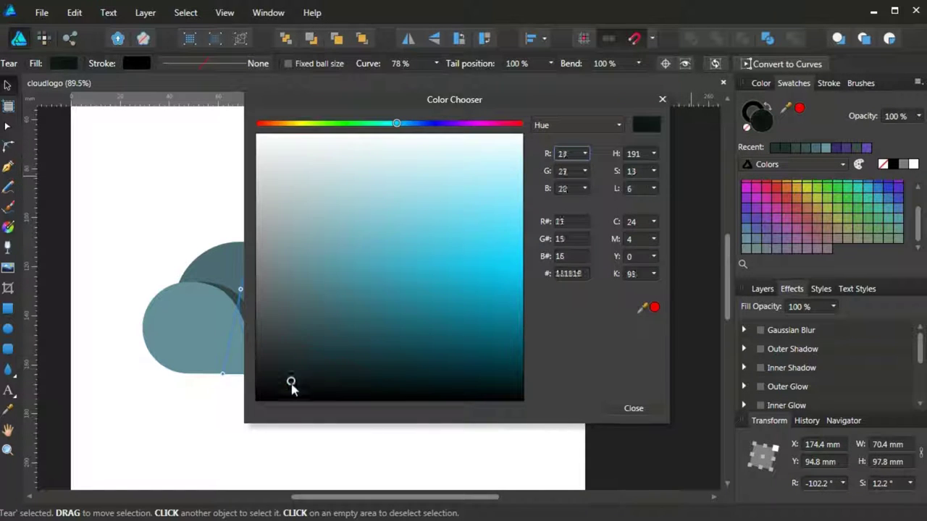
click(633, 407)
click(457, 438)
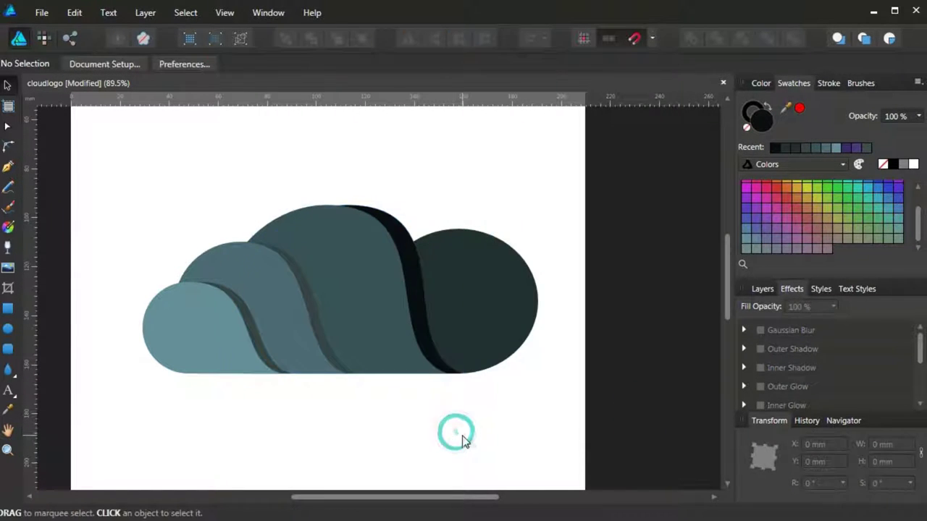
Apply a 27.6 px Gaussian Blur to the three dark stripe tears
click(427, 329)
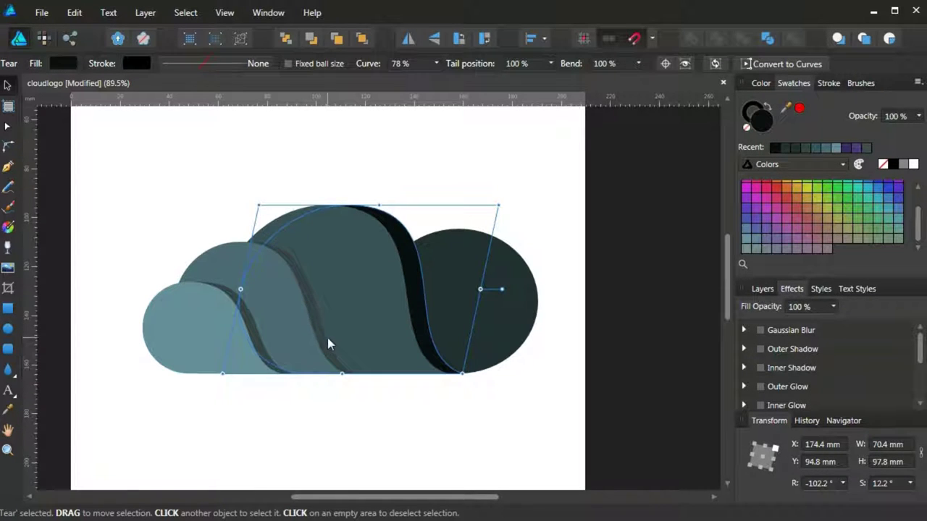
shift+click(249, 338)
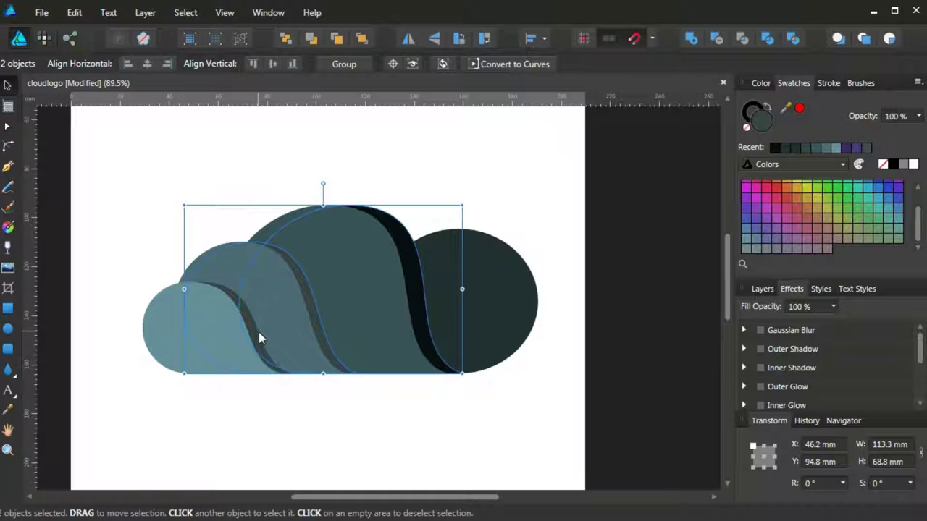
shift+click(272, 338)
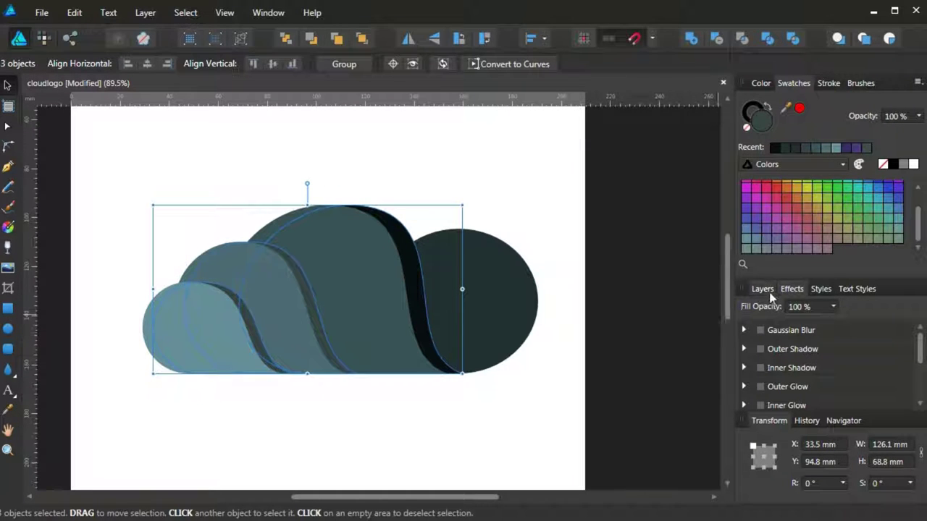
click(761, 330)
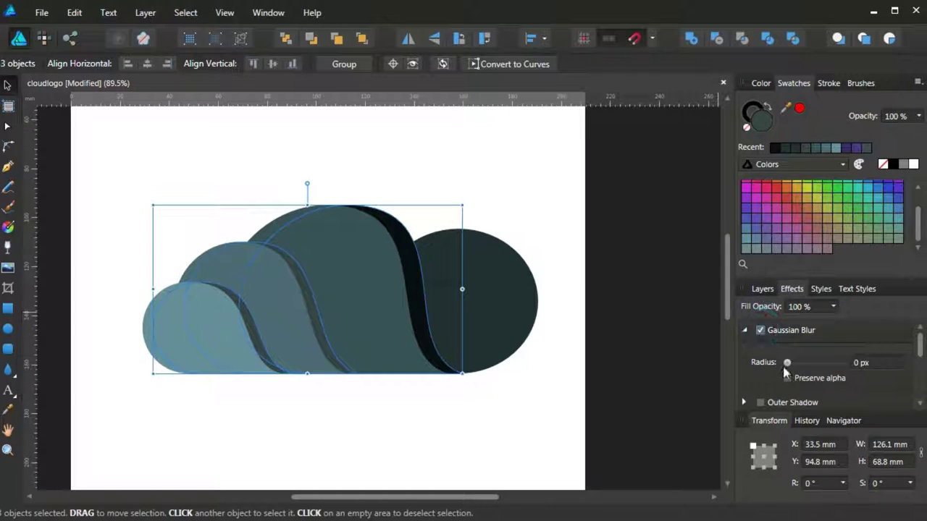
drag(789, 364, 824, 374)
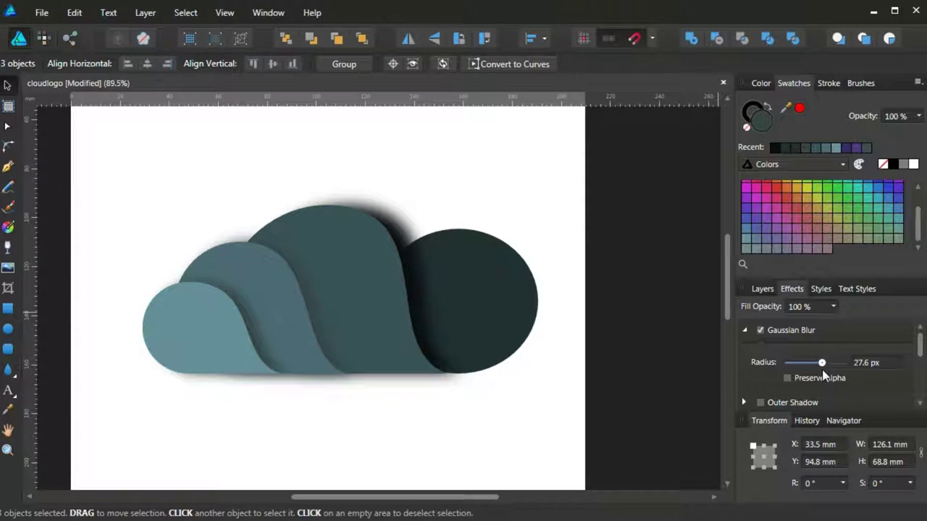
click(534, 425)
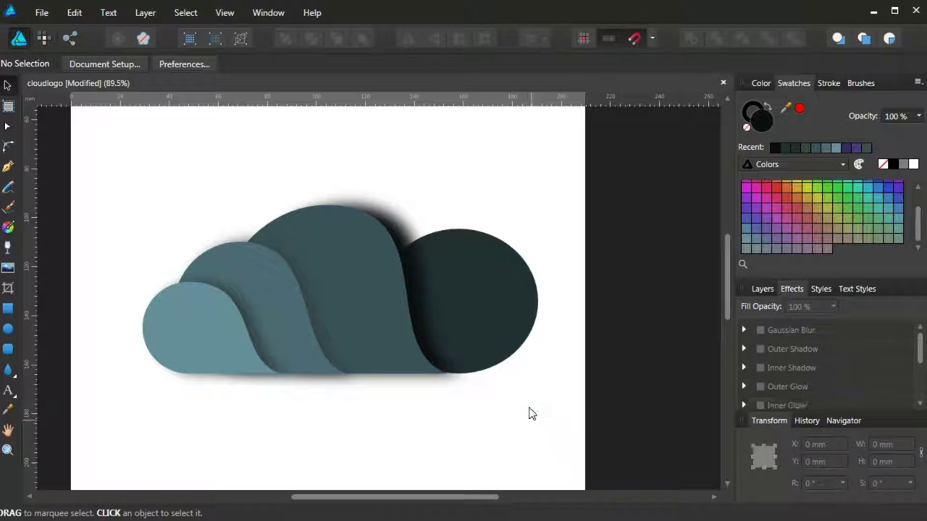
Copy the right circle and three wave shapes, then zoom out to 50%
click(483, 303)
shift+click(323, 278)
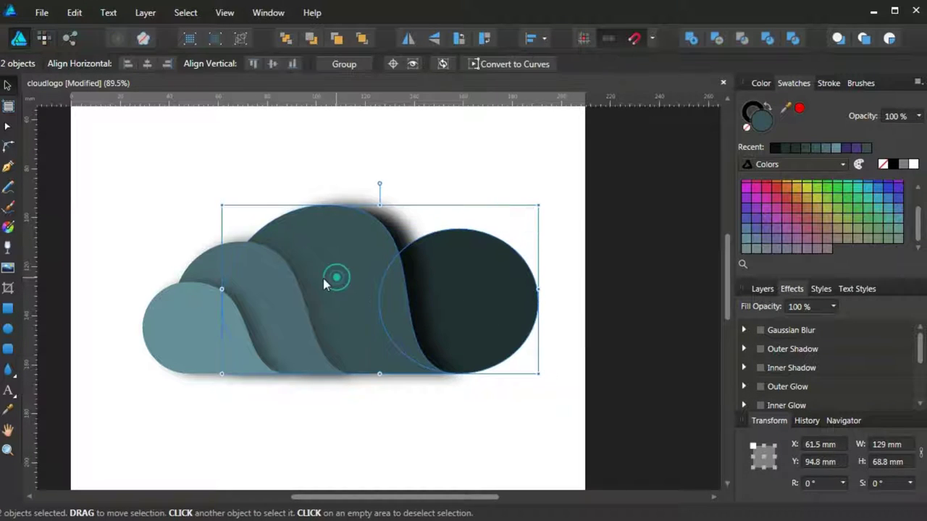
shift+click(203, 269)
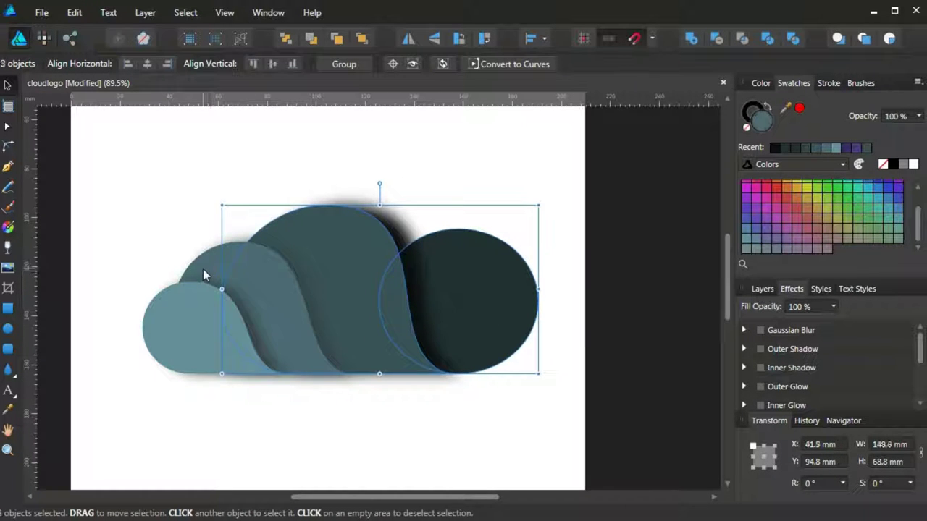
shift+click(158, 317)
right_click(159, 317)
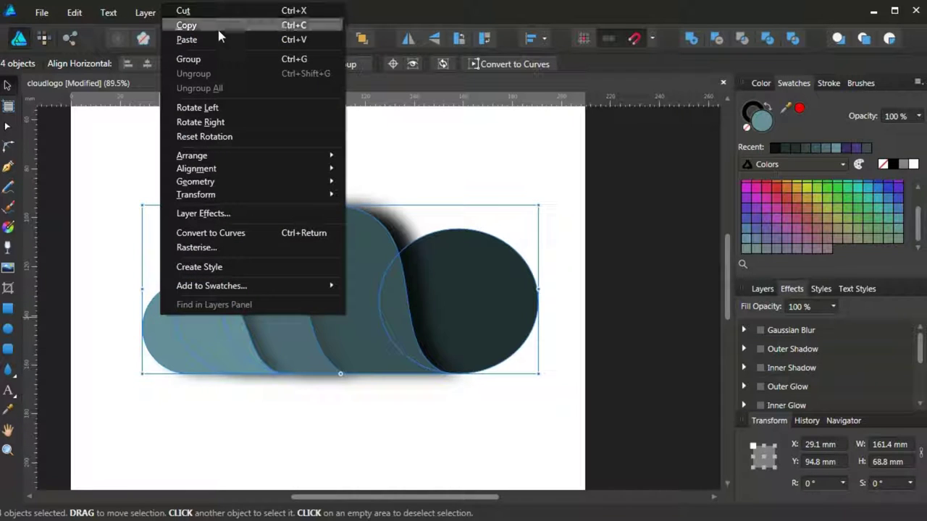
click(217, 26)
click(8, 449)
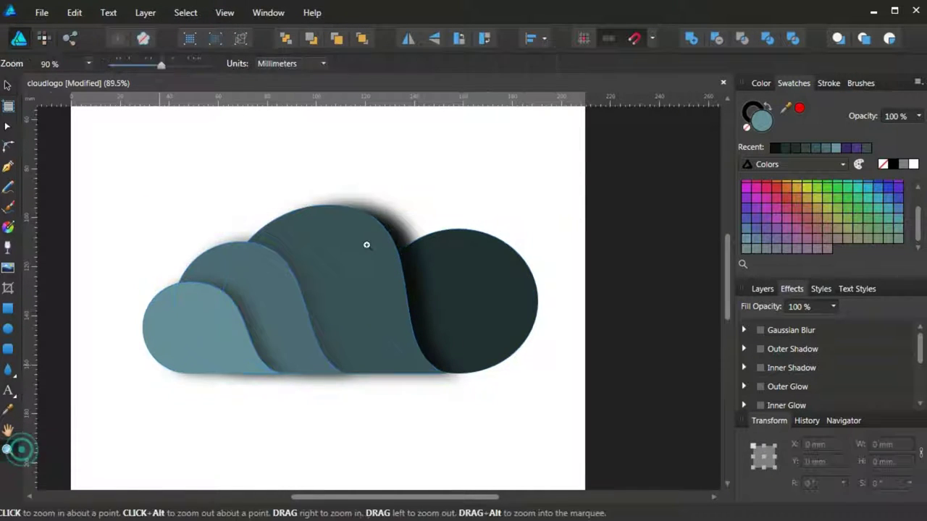
drag(368, 244, 251, 304)
Paste the cloud pieces below the original and merge them with Add into one silhouette
click(7, 85)
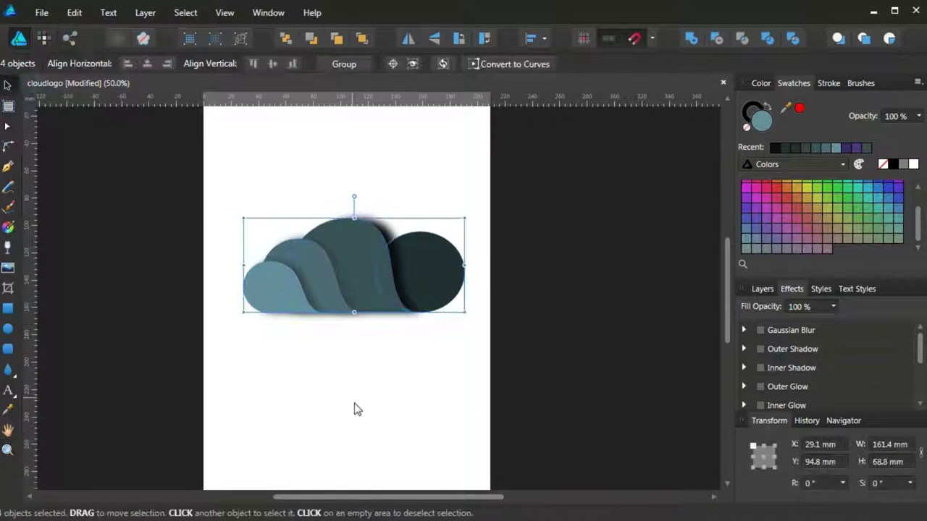
right_click(354, 403)
click(381, 124)
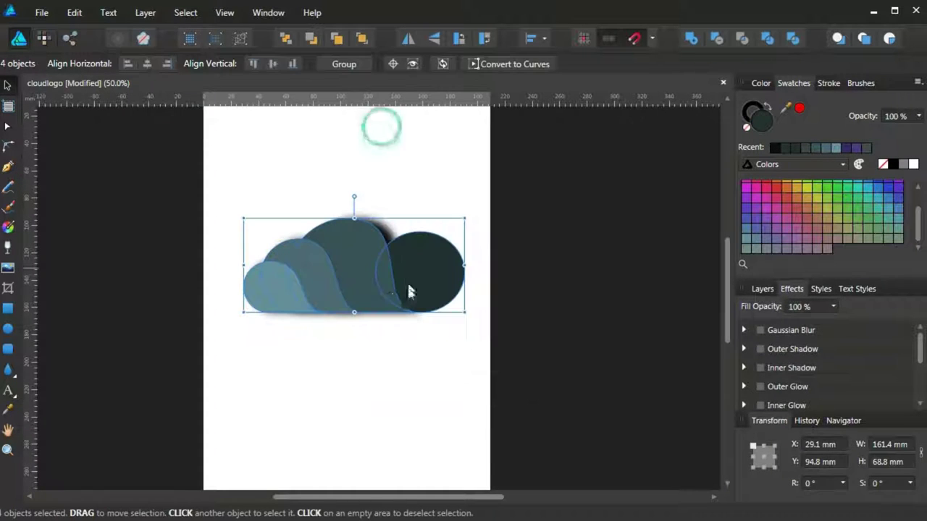
drag(357, 250, 353, 390)
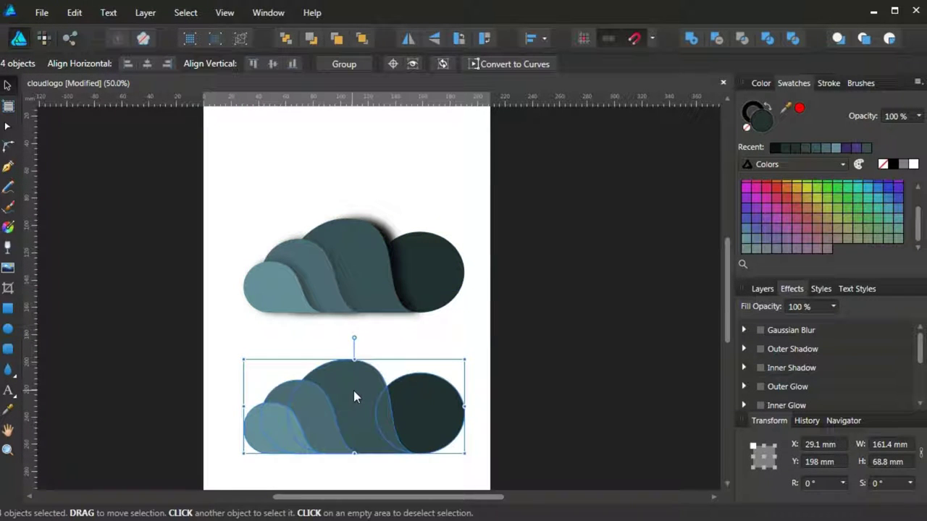
click(690, 41)
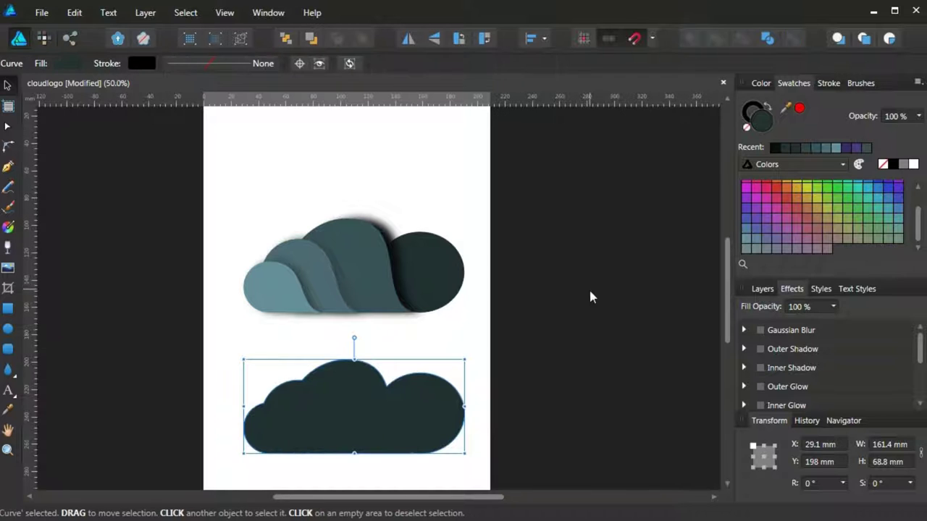
click(588, 286)
Marquee-select and copy all pieces of the upper layered cloud
drag(221, 176, 506, 338)
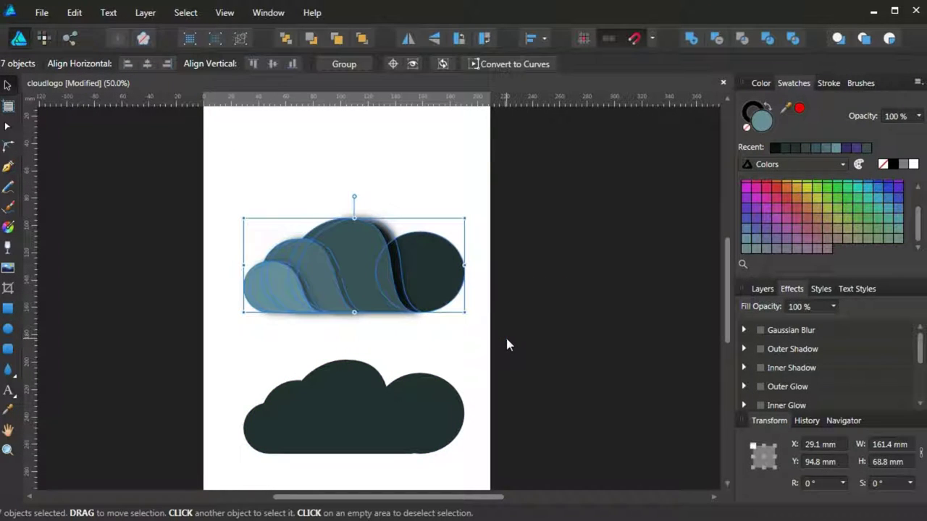
right_click(433, 299)
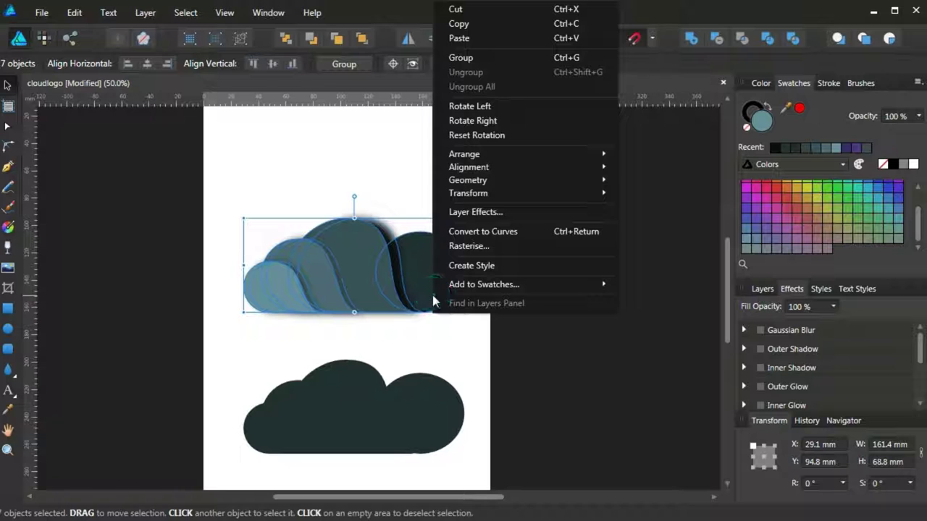
click(459, 24)
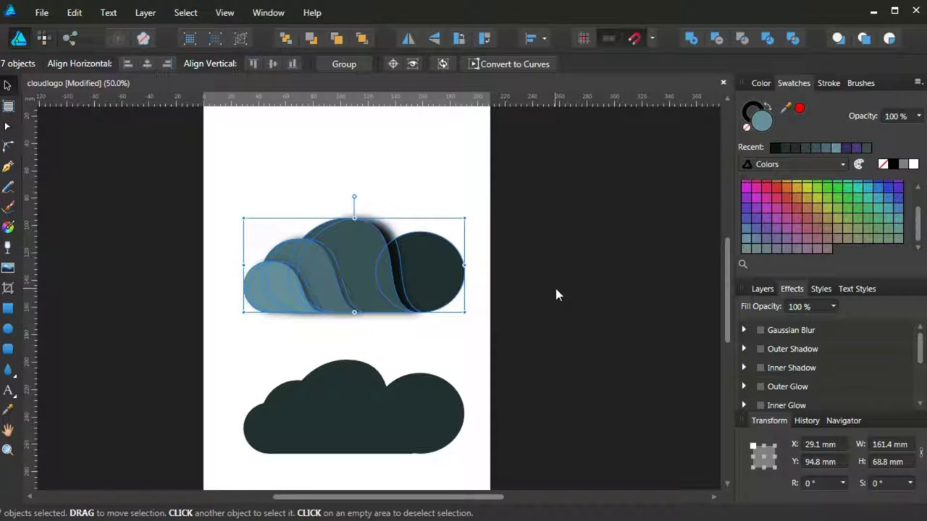
click(461, 307)
Group the seven pieces of the upper layered cloud
click(489, 324)
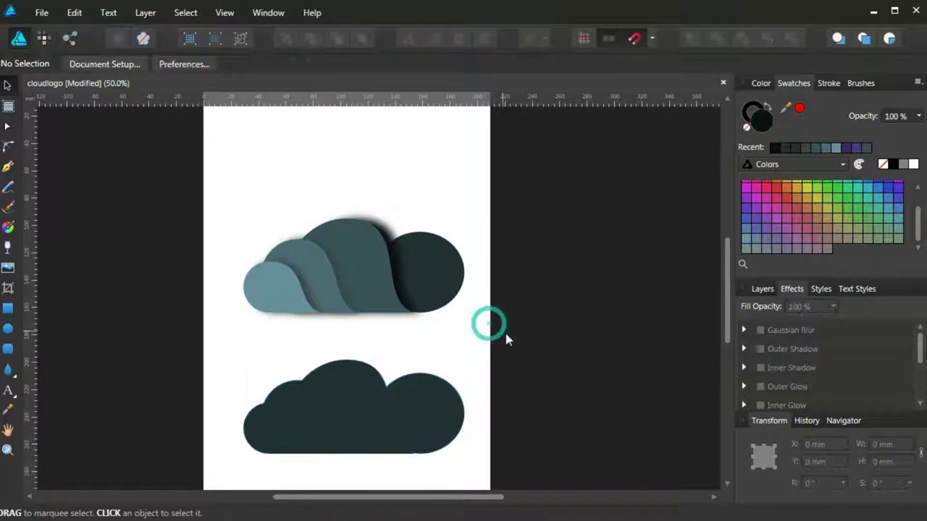
drag(505, 333, 240, 221)
right_click(338, 265)
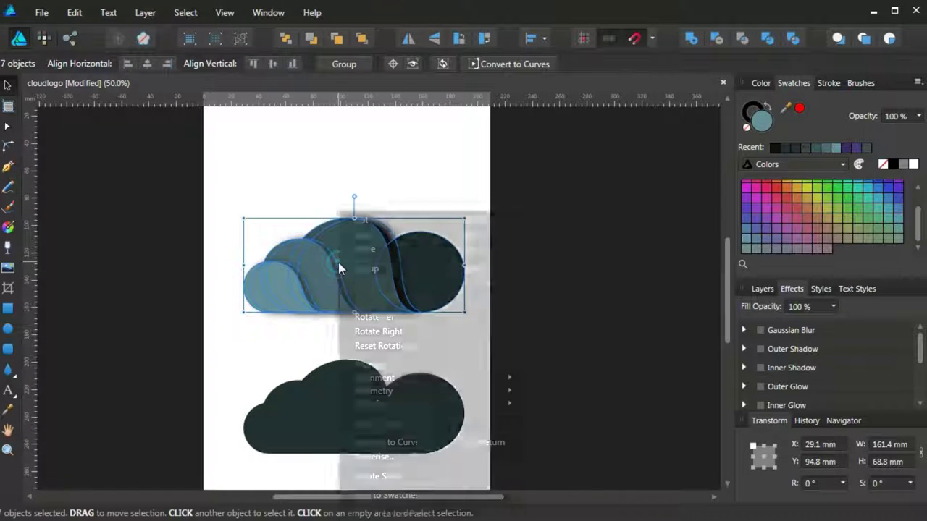
click(367, 269)
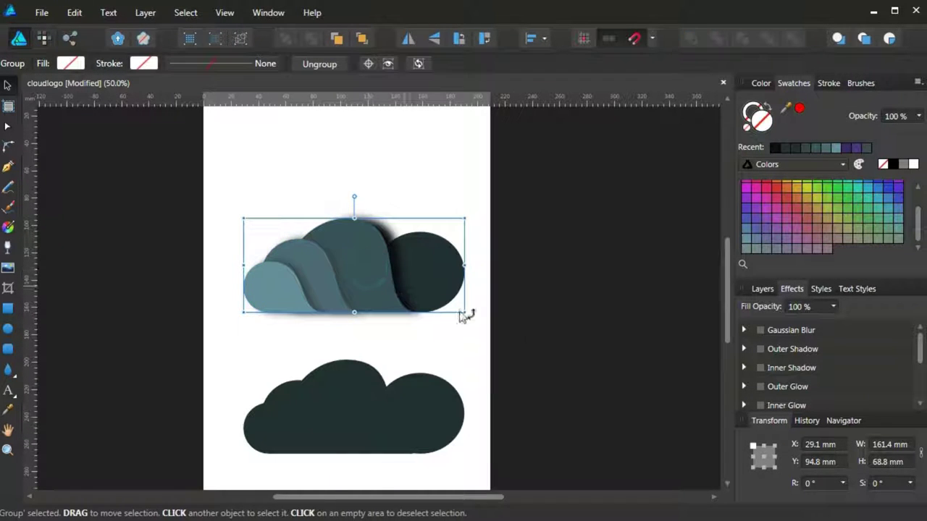
click(557, 348)
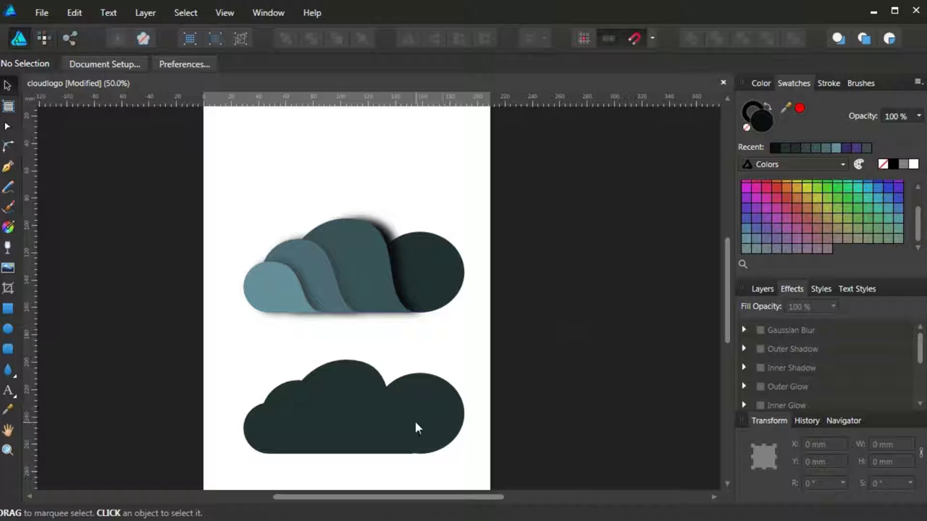
Move the silhouette onto the group and clip the group inside the silhouette
drag(413, 426, 412, 286)
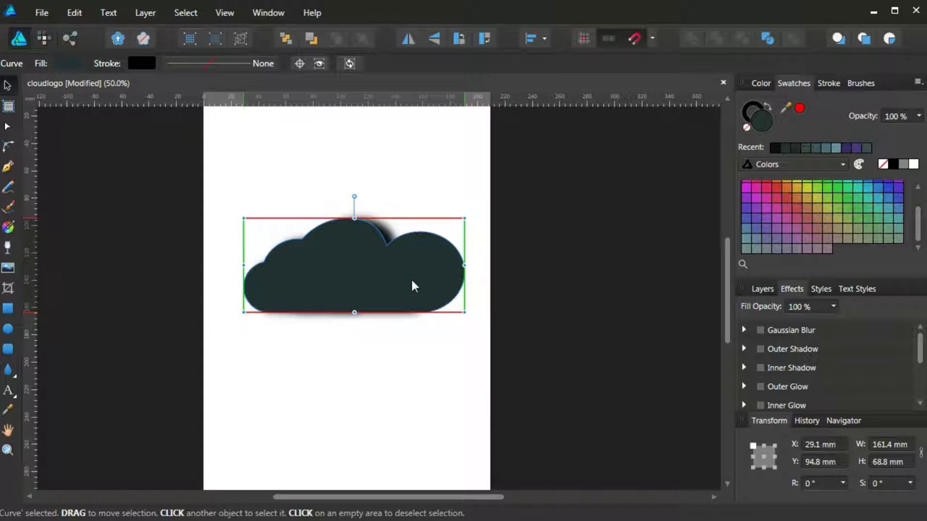
click(761, 289)
key(ctrl+d)
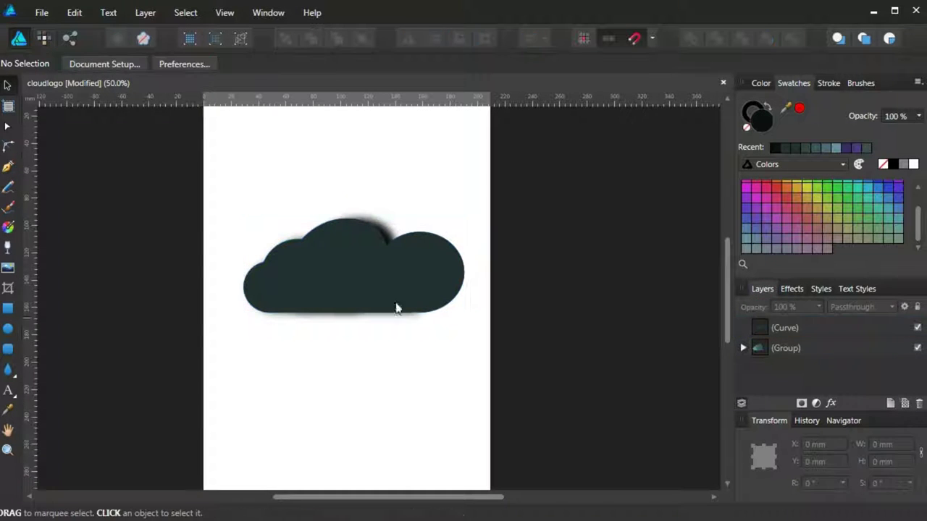
click(409, 289)
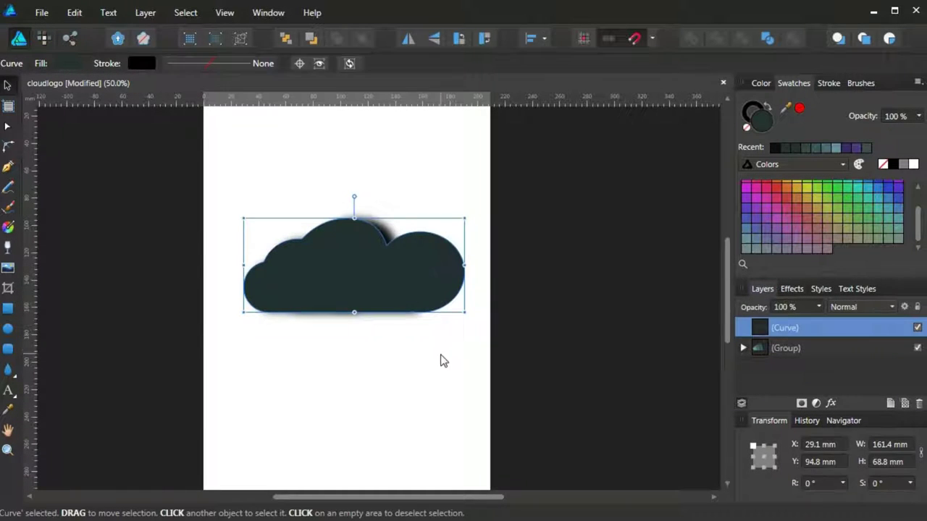
key(ctrl+d)
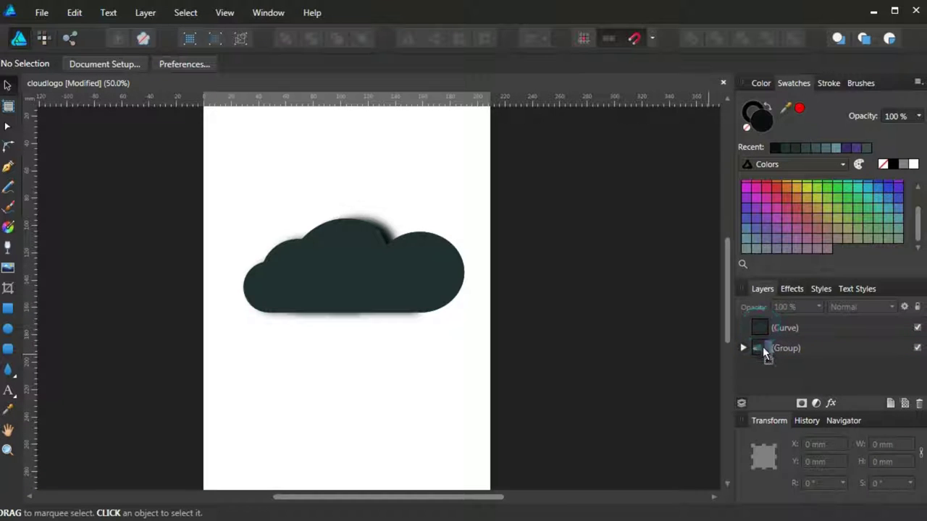
drag(764, 332, 762, 348)
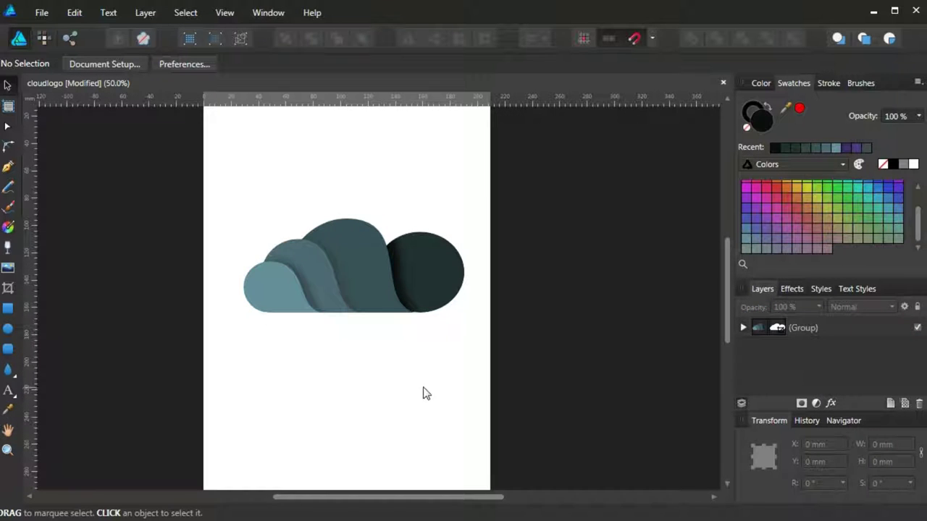
click(8, 449)
drag(345, 271, 405, 271)
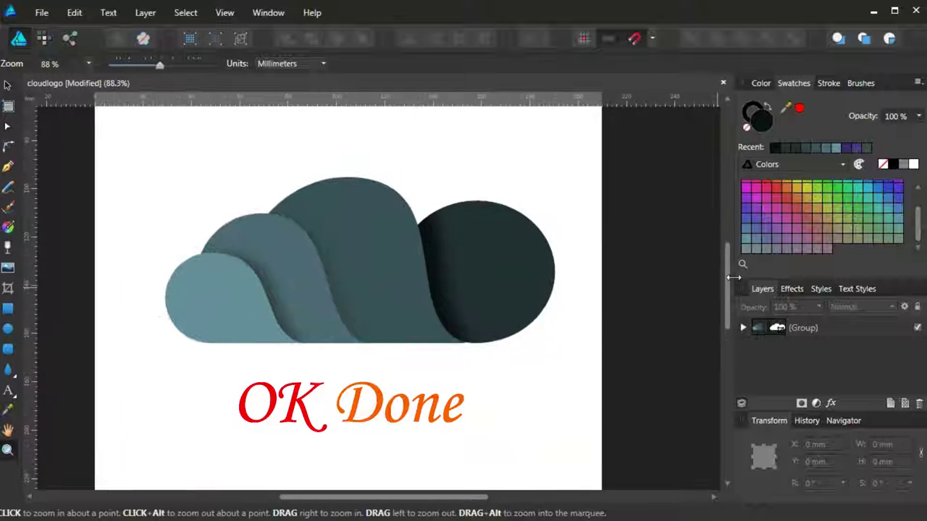
scroll(727, 283, up, 1)
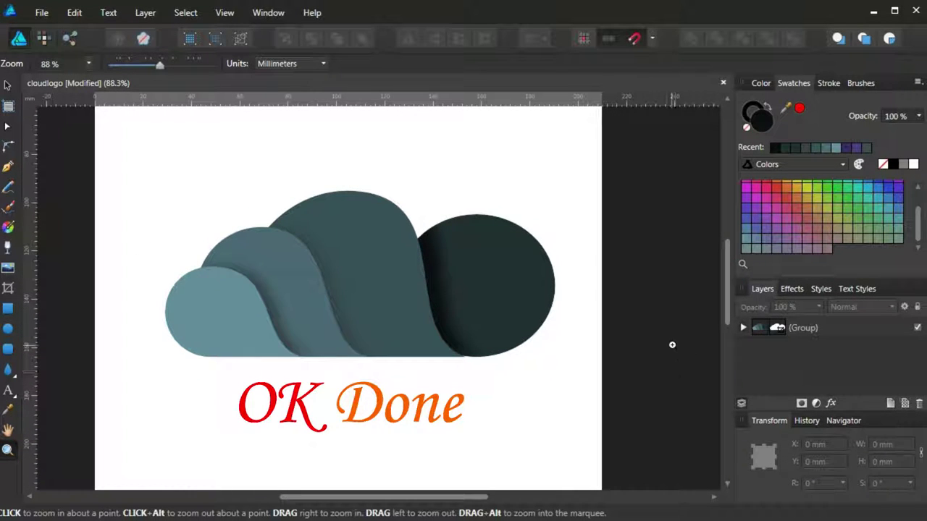